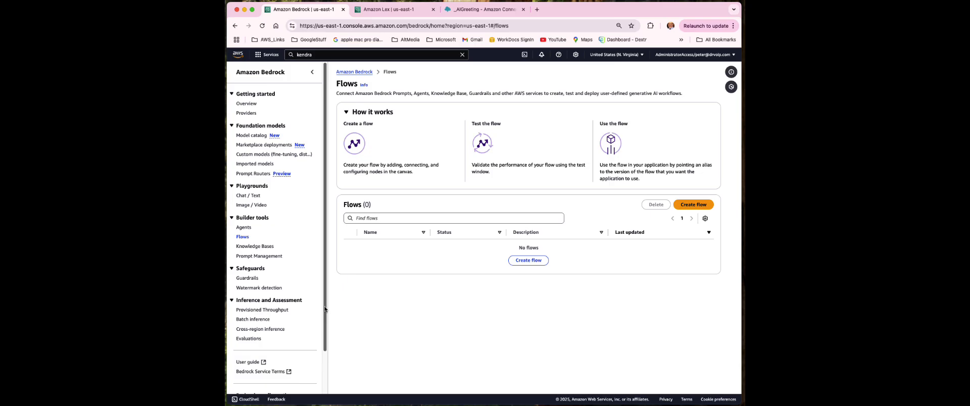
# Open Bedrock's Model access page and review base models, e.g. Anthropic at 3/9 access granted
pyautogui.moveTo(325, 310); pyautogui.dragTo(322, 375)
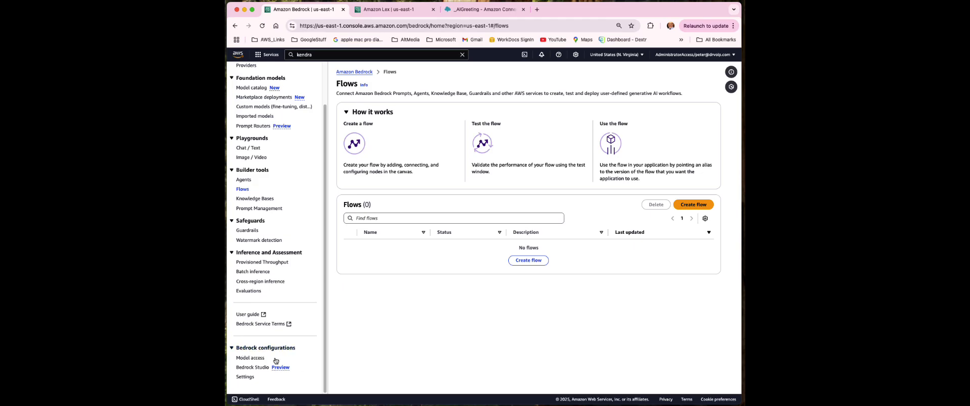
pyautogui.click(250, 359)
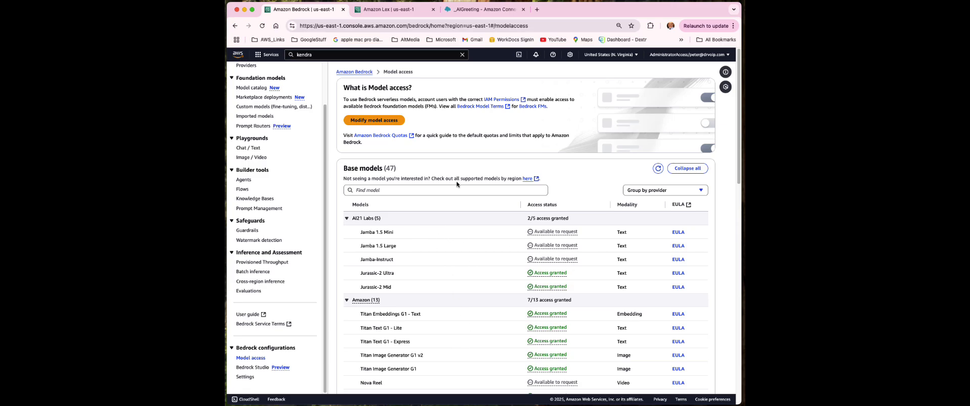
pyautogui.scroll(-5, 473, 273)
pyautogui.scroll(-5, 429, 233)
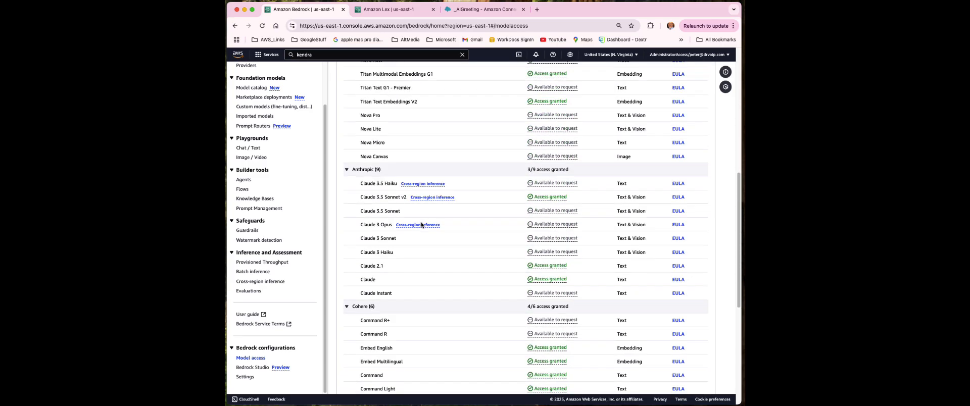
pyautogui.scroll(5, 421, 228)
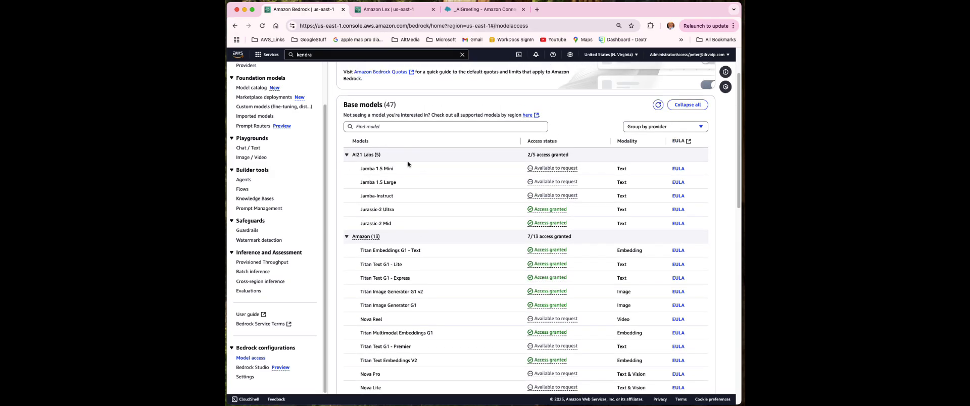
pyautogui.scroll(-2, 465, 275)
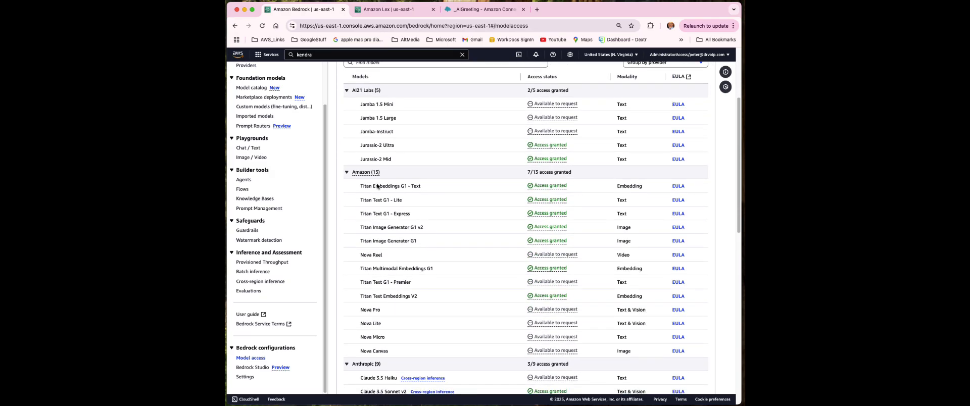
pyautogui.scroll(-3, 413, 288)
pyautogui.scroll(-1, 399, 263)
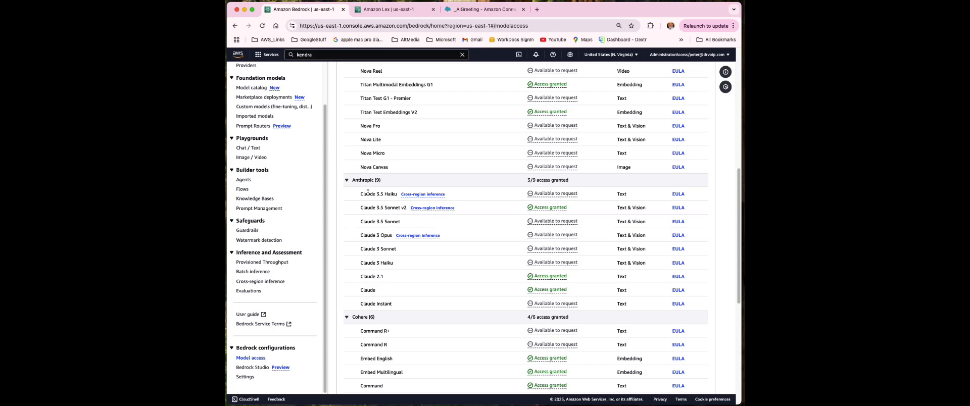
pyautogui.scroll(6, 454, 296)
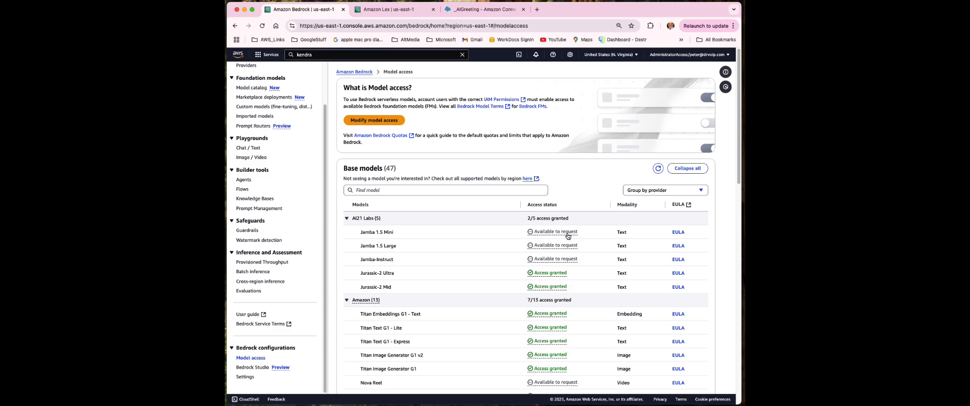
pyautogui.scroll(-1, 477, 278)
pyautogui.scroll(-1, 477, 277)
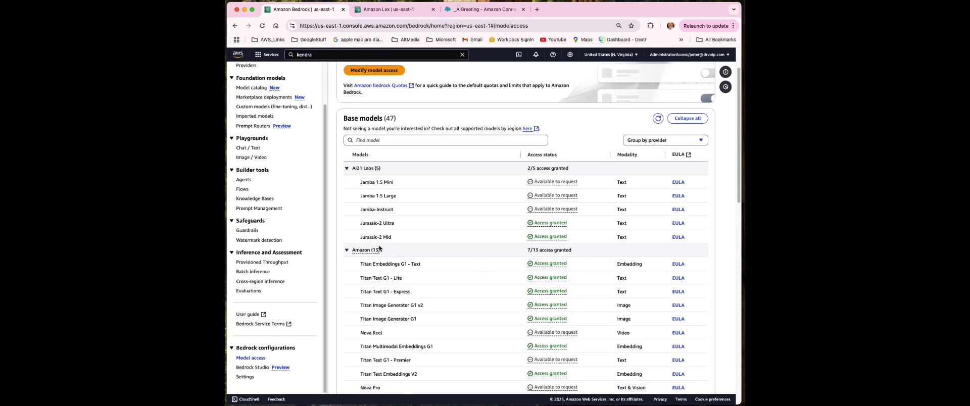
pyautogui.scroll(-1, 493, 293)
pyautogui.scroll(-1, 486, 298)
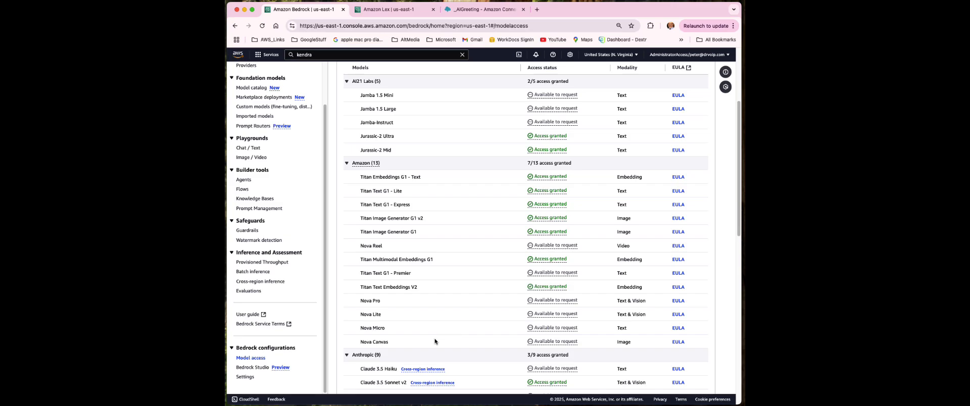
pyautogui.scroll(-3, 455, 326)
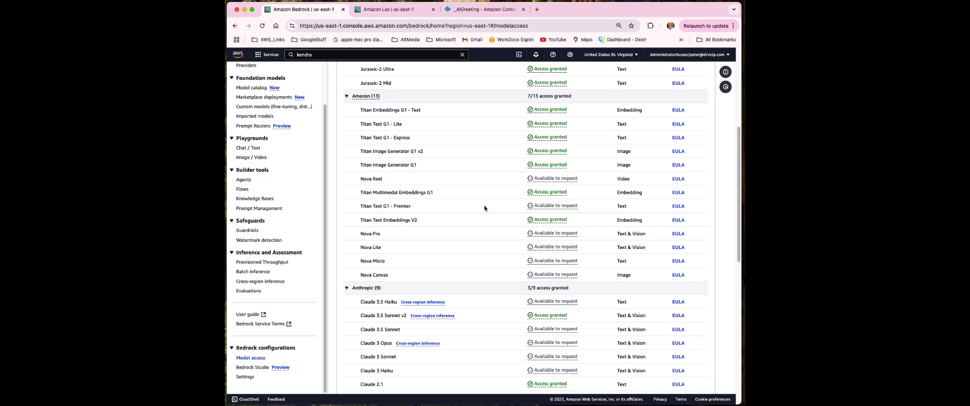
pyautogui.scroll(-5, 484, 212)
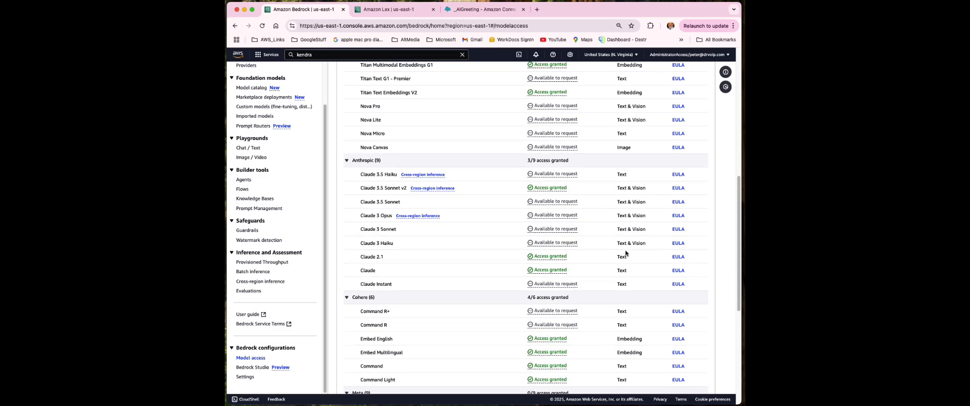
pyautogui.scroll(3, 627, 242)
pyautogui.scroll(-3, 630, 223)
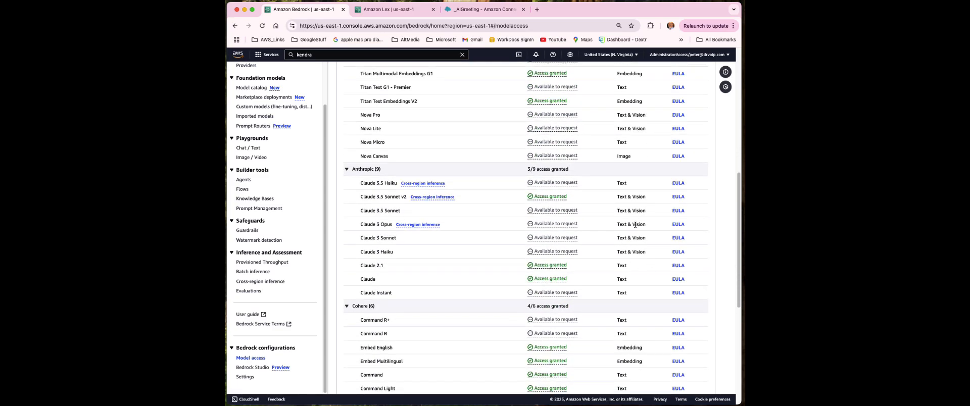
pyautogui.scroll(4, 636, 225)
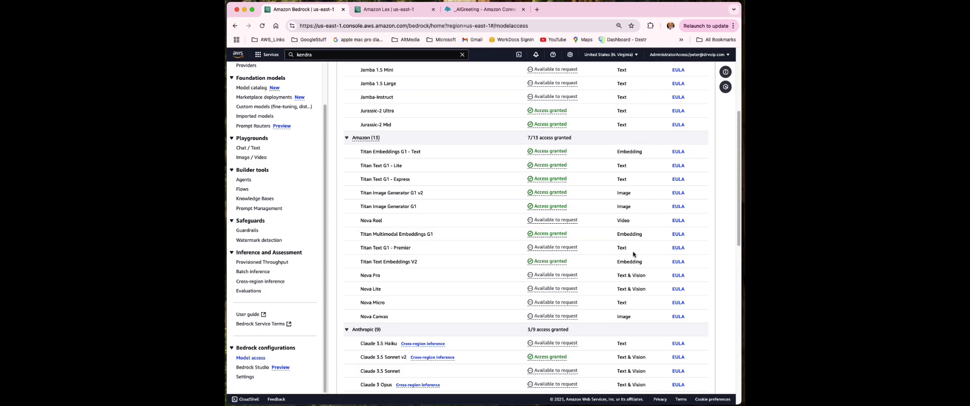
pyautogui.scroll(-8, 635, 254)
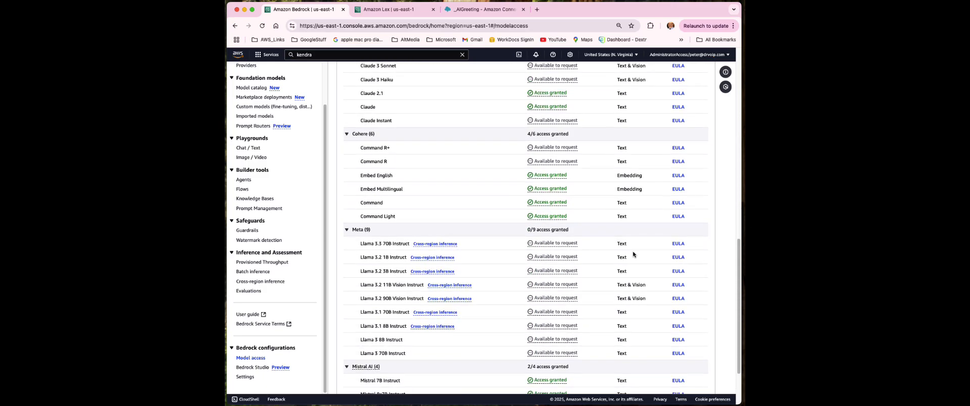
pyautogui.scroll(-2, 633, 254)
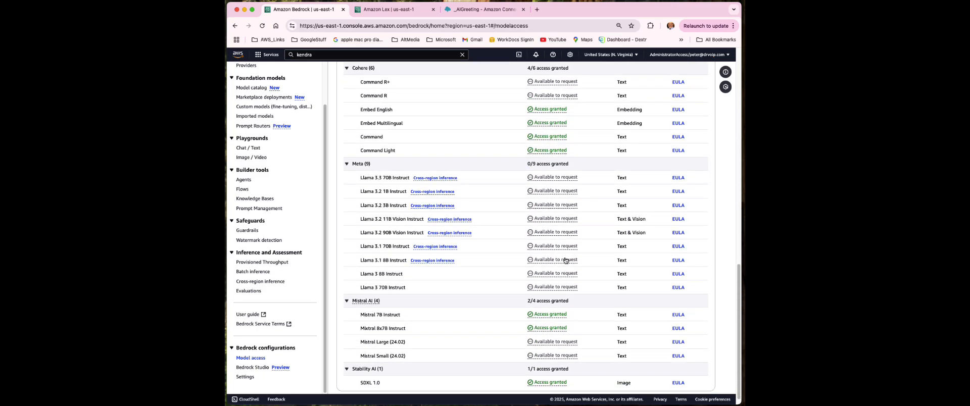
pyautogui.scroll(8, 484, 283)
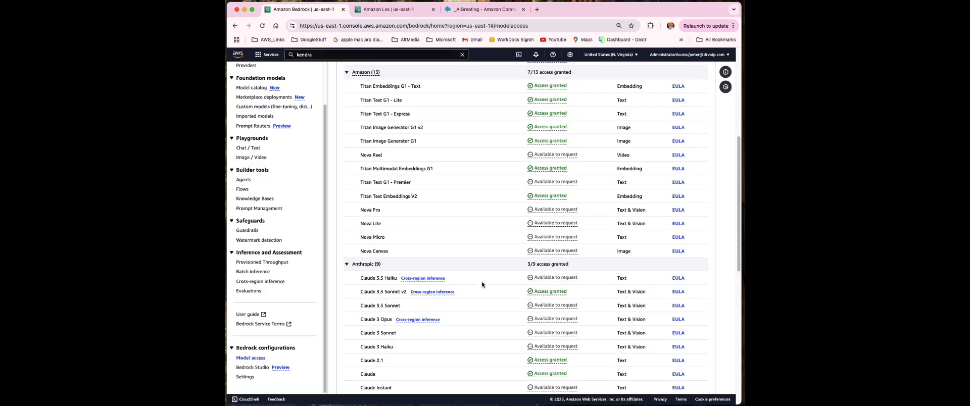
pyautogui.scroll(-3, 481, 284)
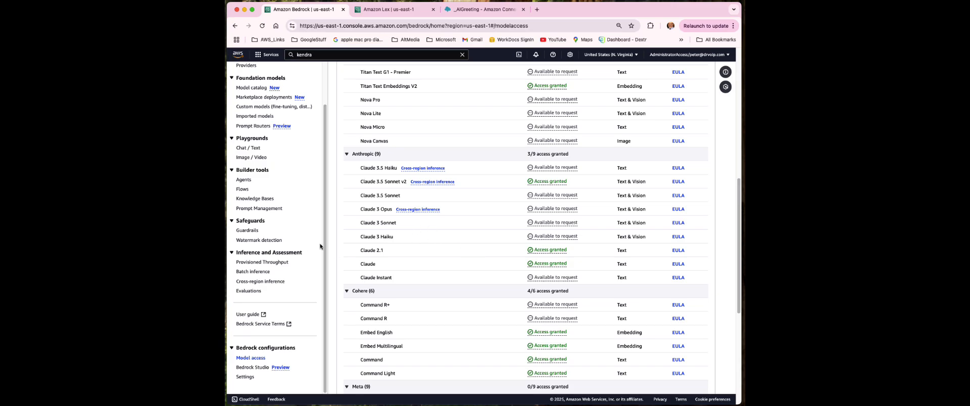
pyautogui.scroll(2, 328, 182)
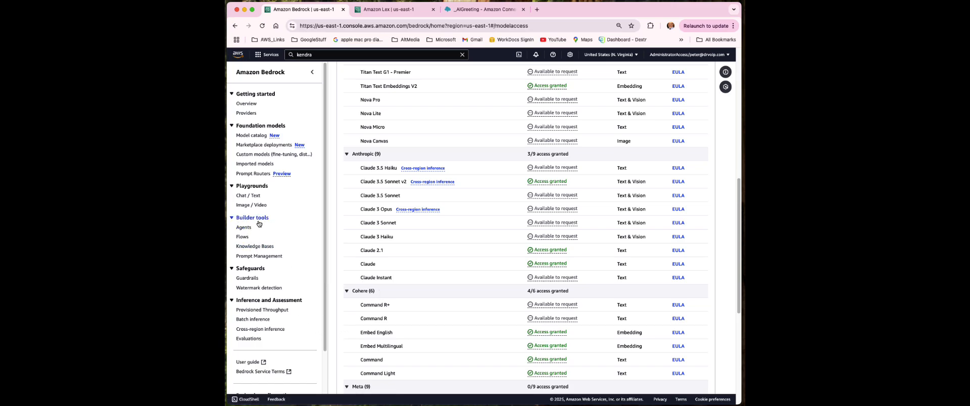
# Go to the Knowledge Bases list and expand the Create dropdown of knowledge base types
pyautogui.click(253, 248)
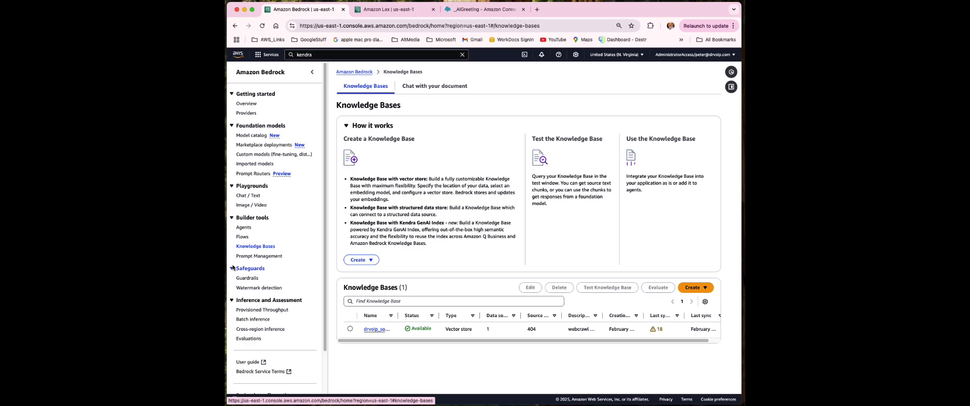
pyautogui.click(698, 289)
pyautogui.click(698, 289)
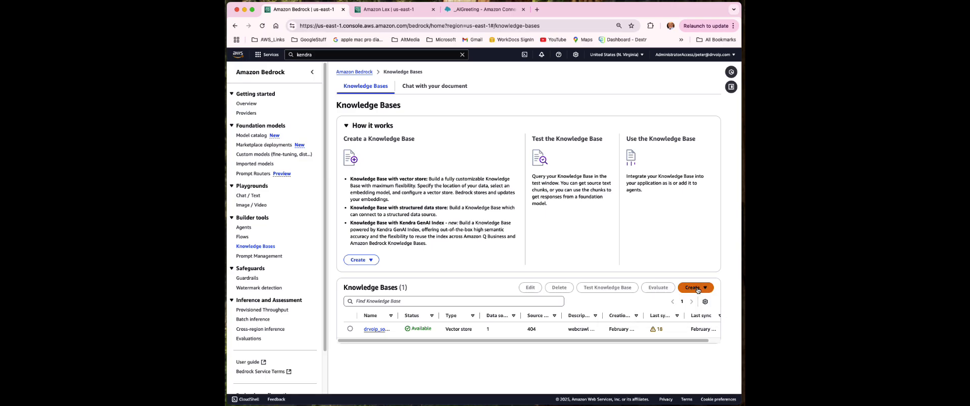
pyautogui.click(696, 289)
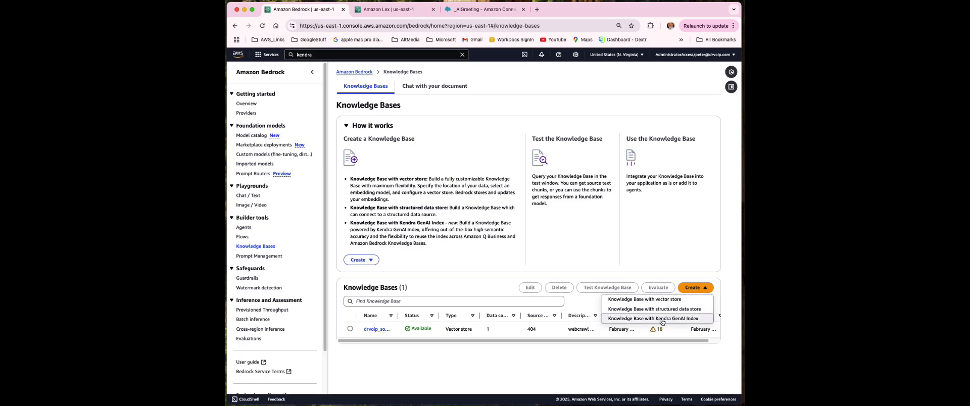
# Choose 'Knowledge Base with vector store' and review its form down to Data source details
pyautogui.click(655, 304)
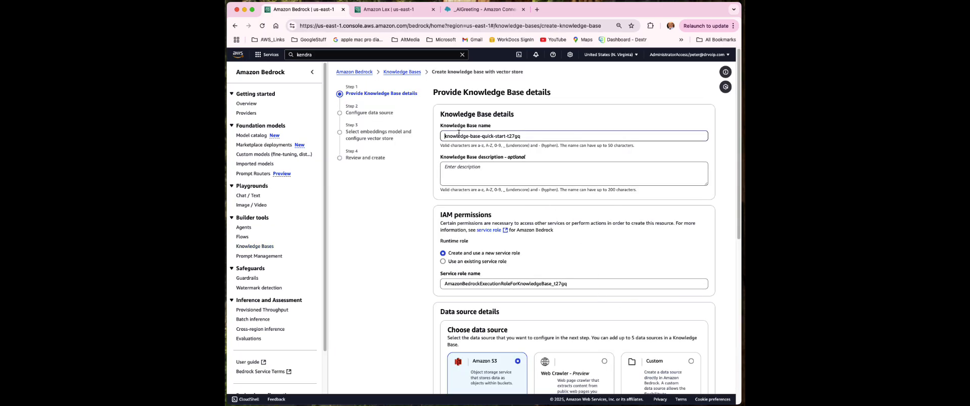
pyautogui.scroll(-5, 550, 220)
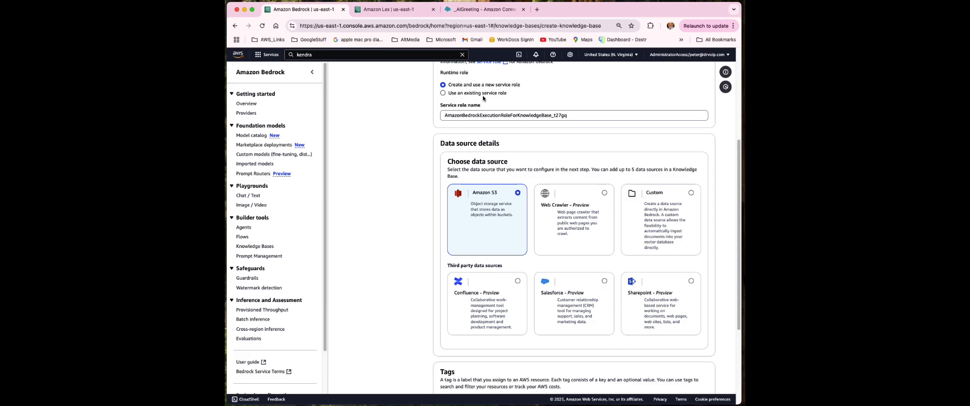
pyautogui.scroll(1, 501, 96)
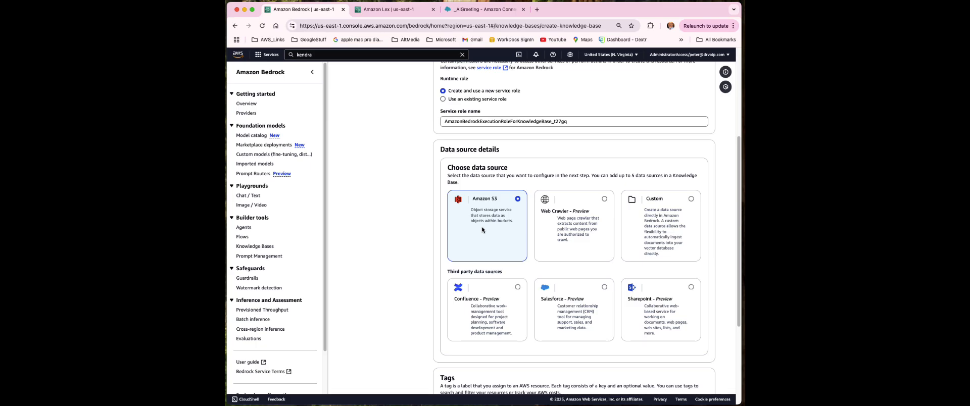
# Select the Web Crawler - Preview card as the knowledge base's data source
pyautogui.click(559, 227)
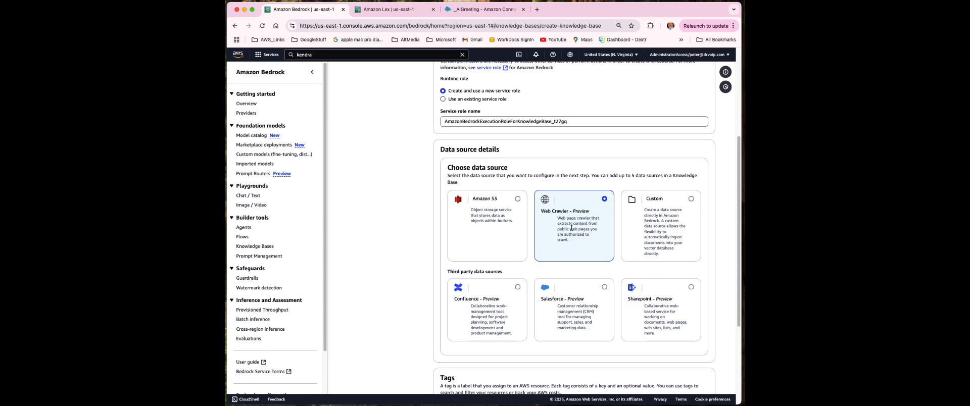
pyautogui.scroll(-5, 572, 228)
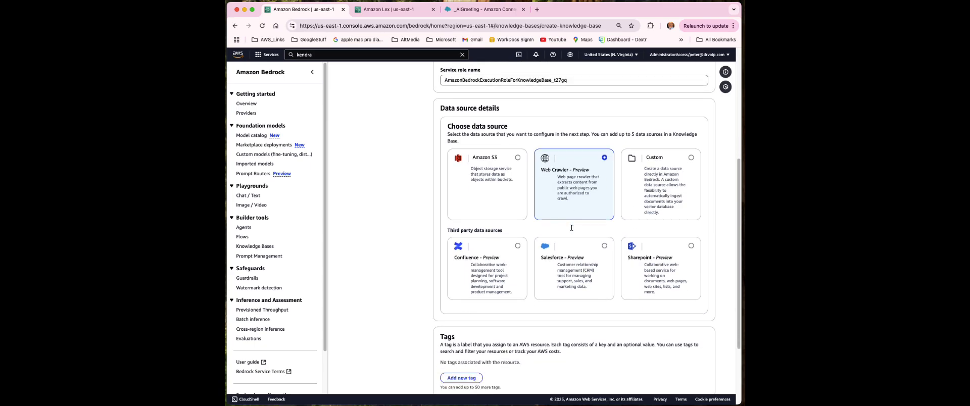
pyautogui.scroll(10, 571, 230)
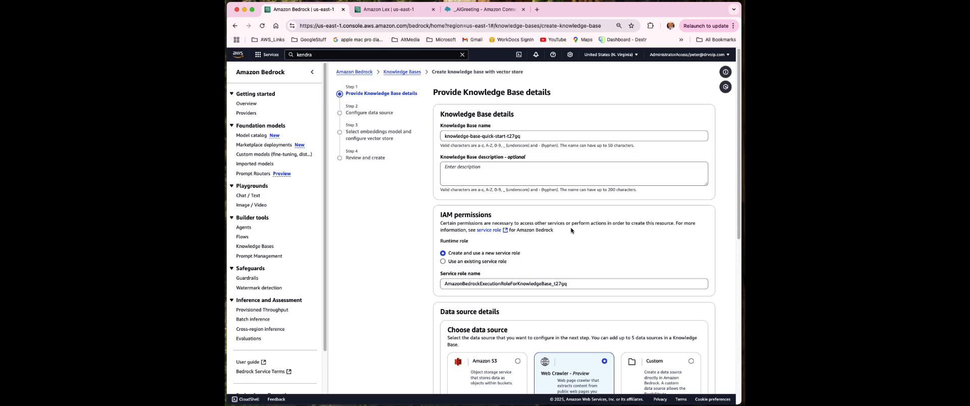
# Inspect the drvoip_webCrawl data source's sync history, then switch to the Amazon Lex bots list
pyautogui.click(250, 247)
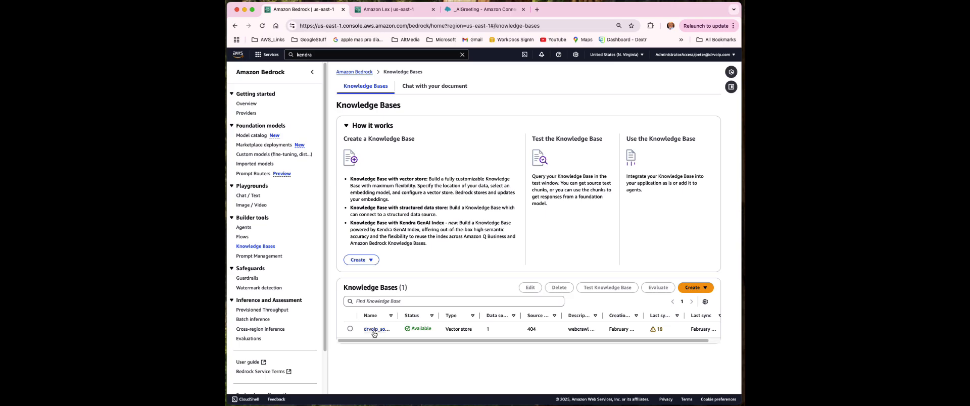
pyautogui.click(376, 330)
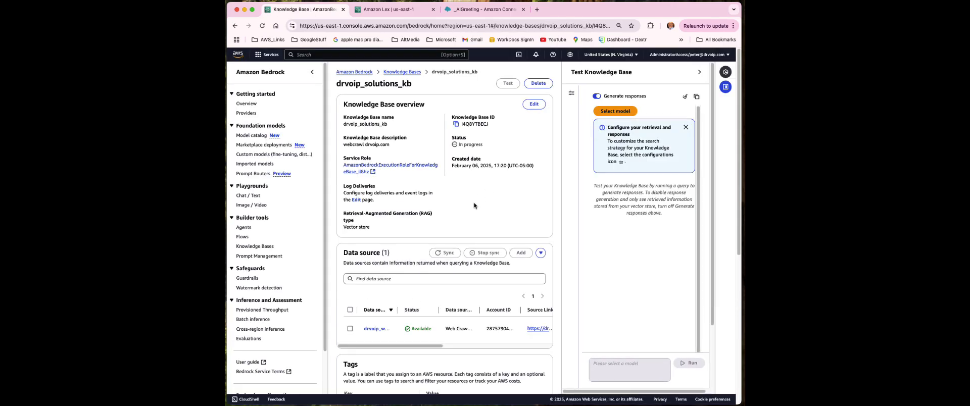
pyautogui.scroll(-2, 401, 270)
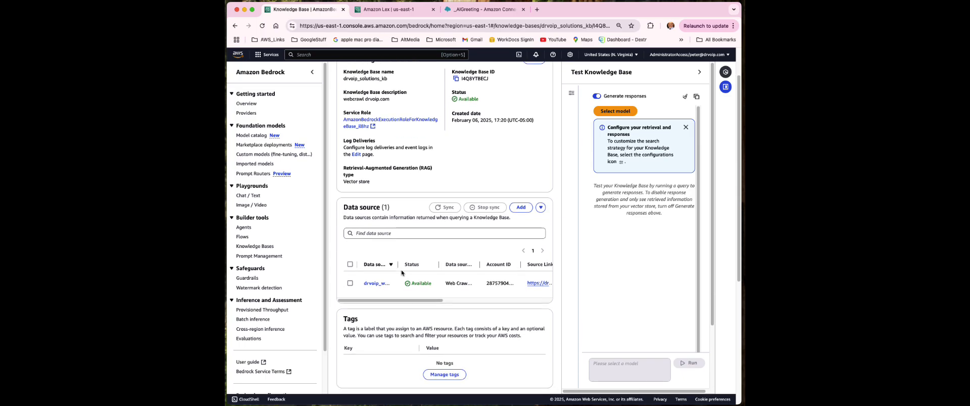
pyautogui.click(371, 282)
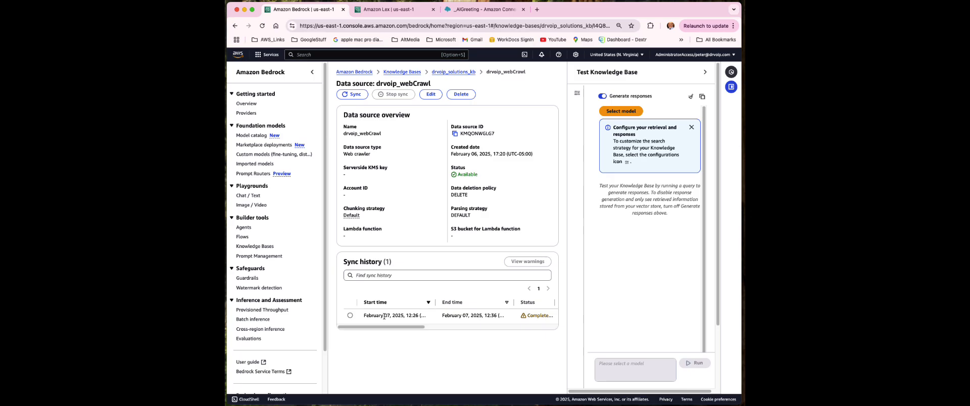
pyautogui.moveTo(396, 329)
pyautogui.mouseDown()
pyautogui.moveTo(558, 333)
pyautogui.moveTo(386, 327)
pyautogui.mouseUp()
pyautogui.click(381, 11)
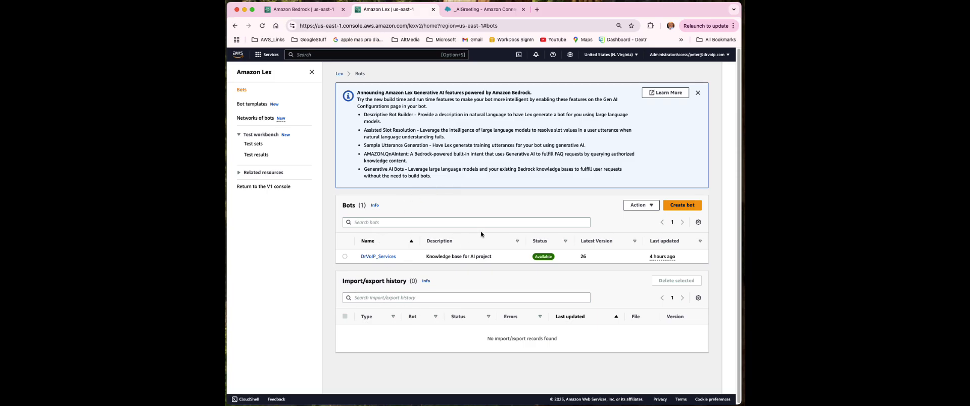
# Start a new bot and compare the Traditional and Generative AI creation options
pyautogui.click(682, 207)
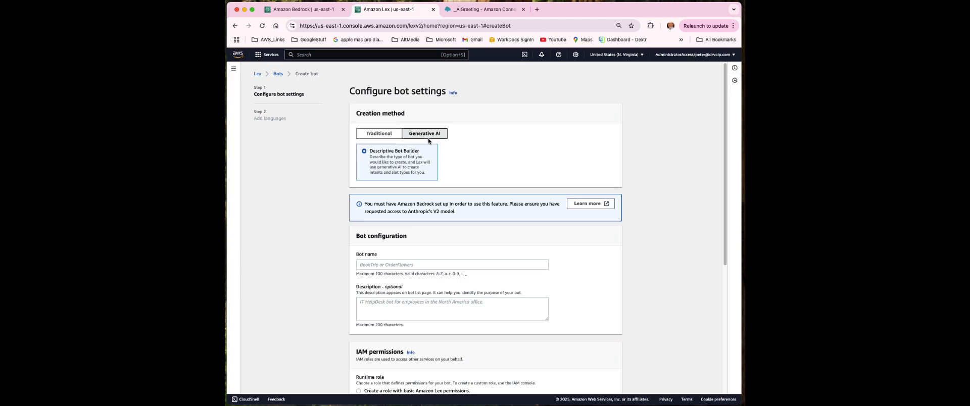
pyautogui.click(377, 136)
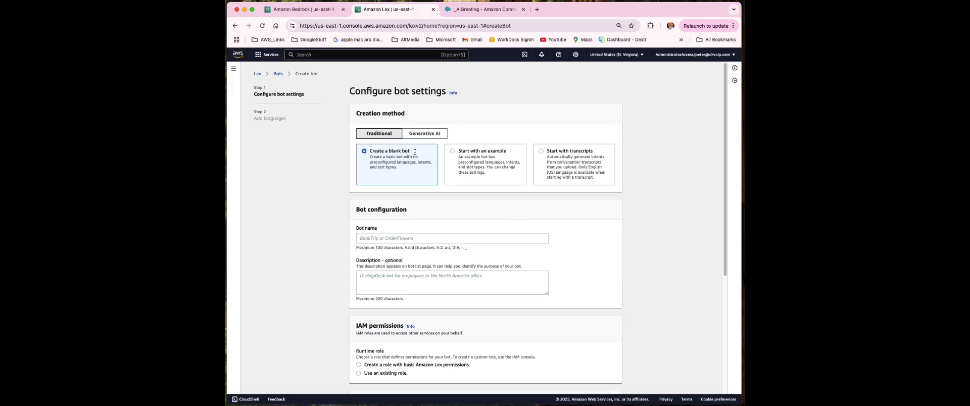
pyautogui.click(430, 134)
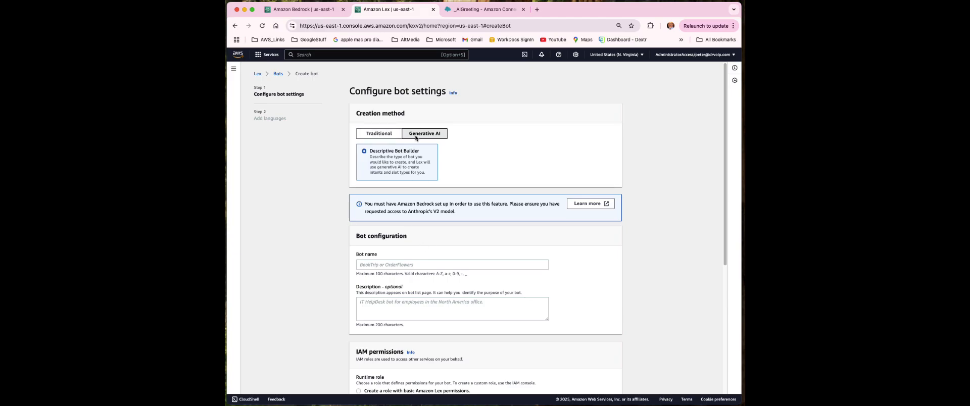
pyautogui.click(370, 134)
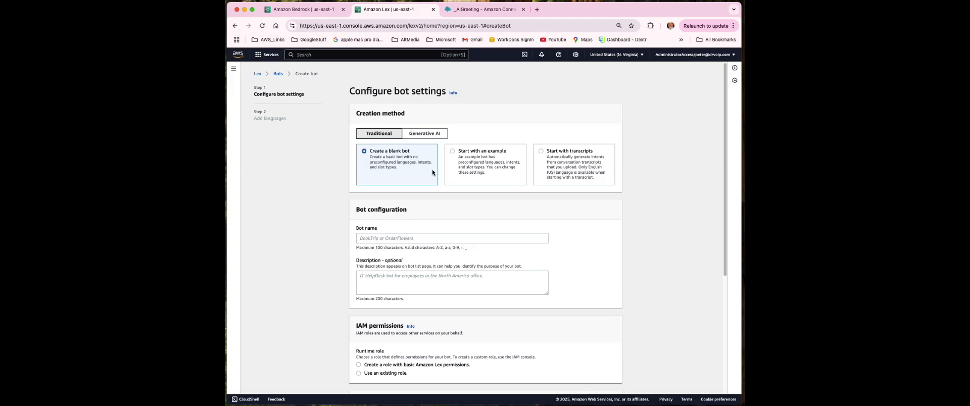
pyautogui.scroll(-3, 511, 238)
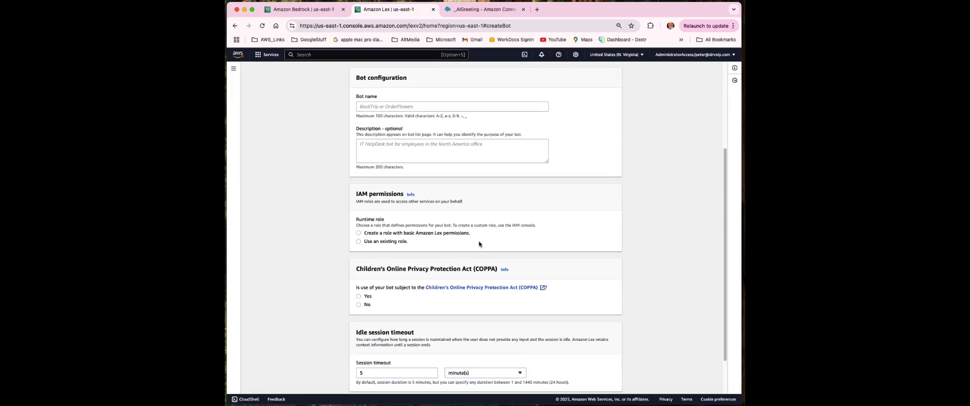
pyautogui.scroll(-2, 470, 248)
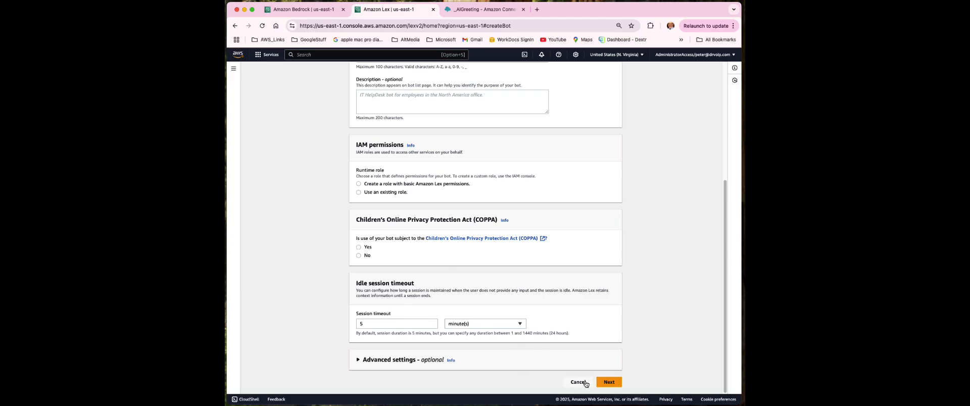
# Abandon bot creation and open the existing DrVoIP_Services bot's details
pyautogui.click(606, 383)
pyautogui.scroll(2, 549, 326)
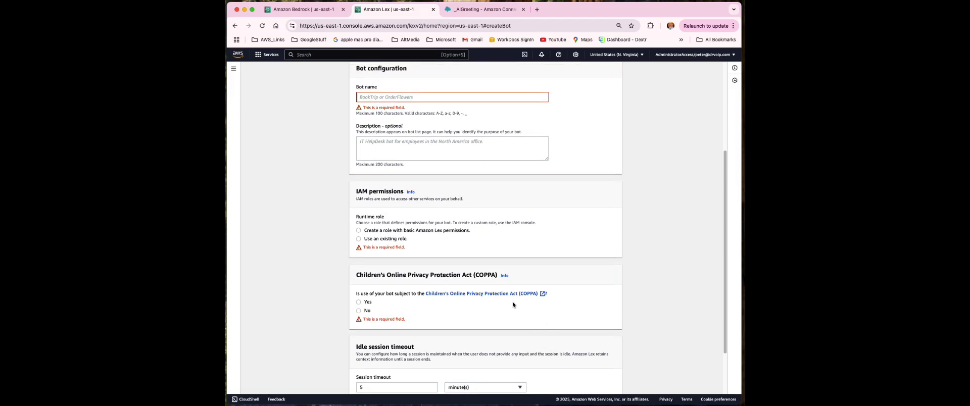
pyautogui.click(233, 26)
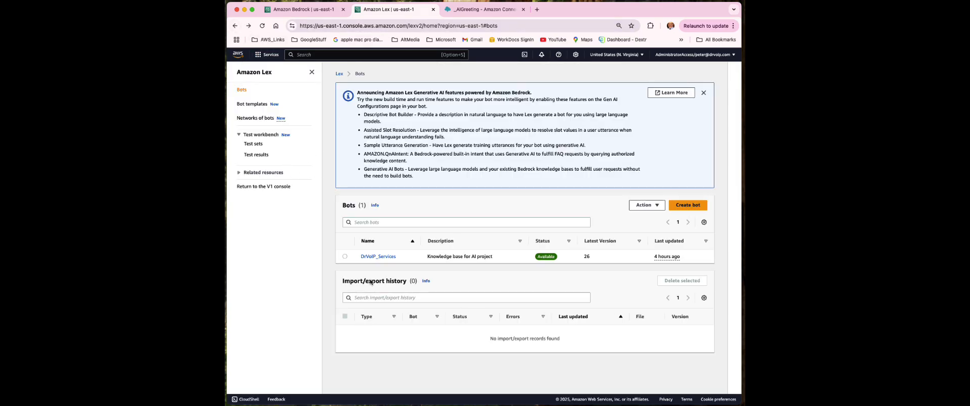
pyautogui.click(380, 257)
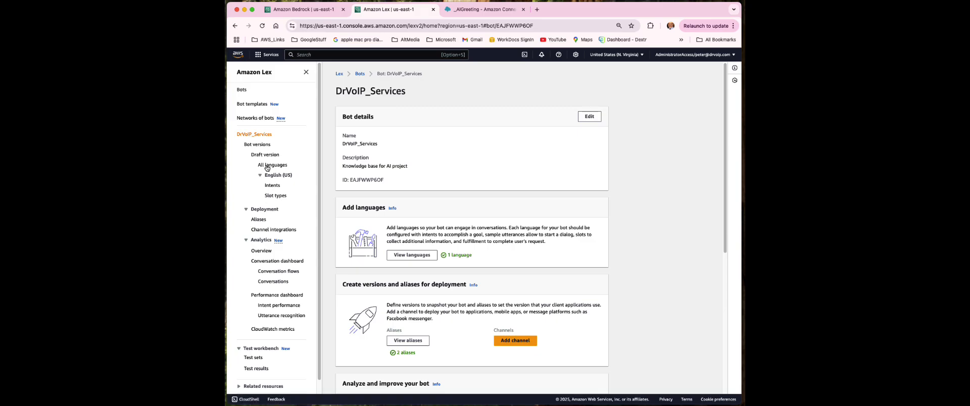
# Open the Intents list under the English (US) draft to see its 7 intents
pyautogui.click(270, 187)
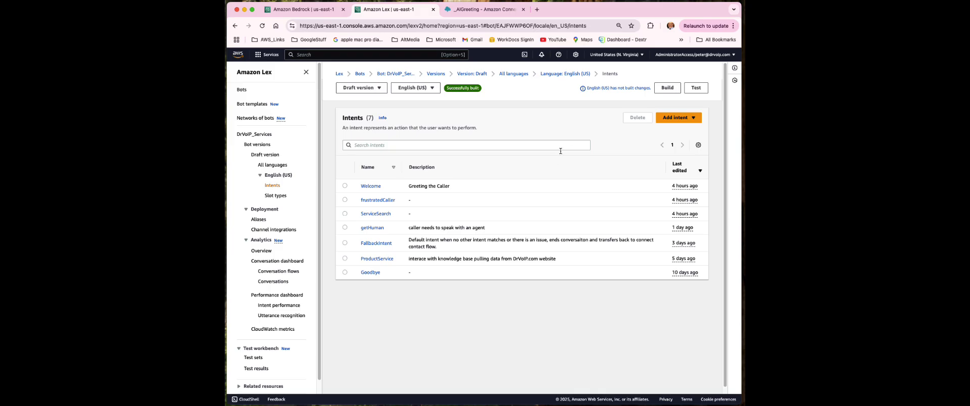
# Open the Welcome intent and review its 6 sample utterances like Hi, Hello, Good Morning
pyautogui.click(372, 186)
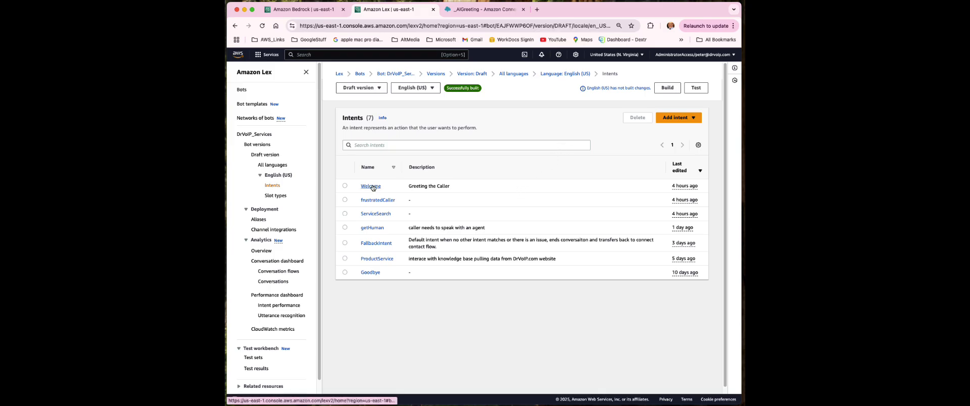
pyautogui.scroll(-3, 502, 271)
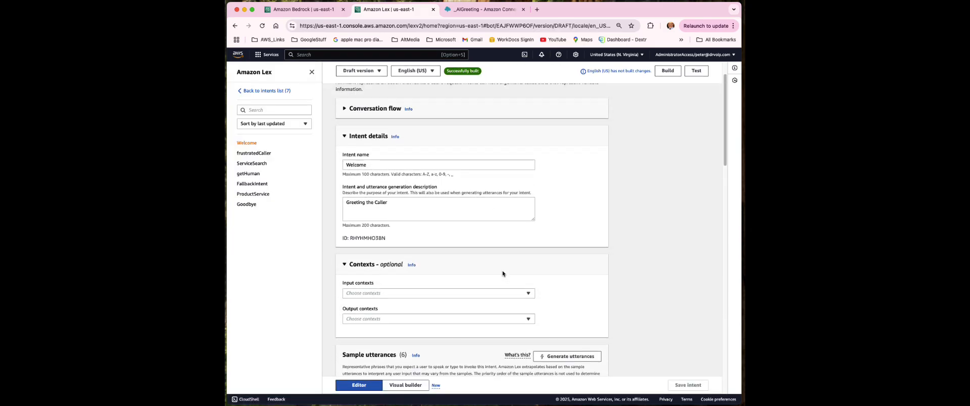
pyautogui.scroll(3, 503, 271)
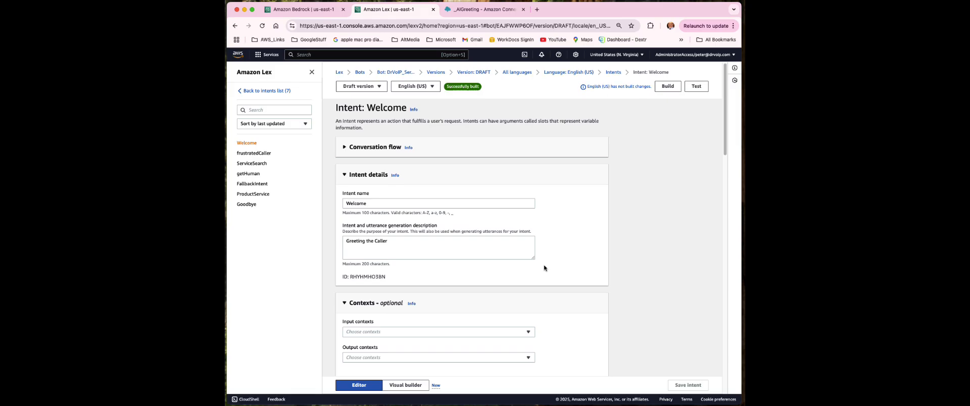
pyautogui.scroll(-1, 569, 259)
pyautogui.scroll(-5, 568, 260)
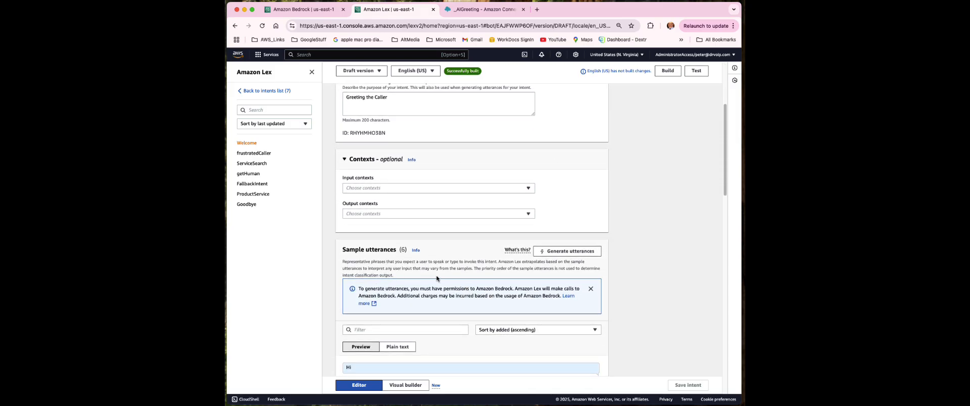
pyautogui.scroll(-5, 437, 279)
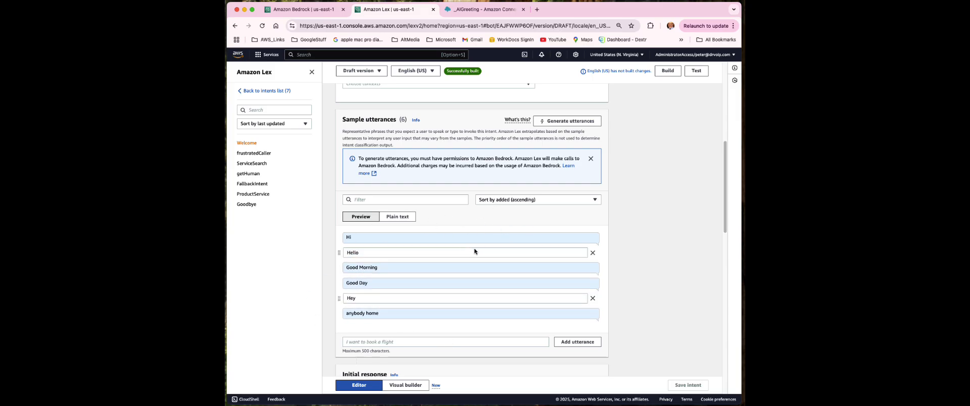
pyautogui.scroll(-1, 439, 272)
pyautogui.scroll(5, 438, 267)
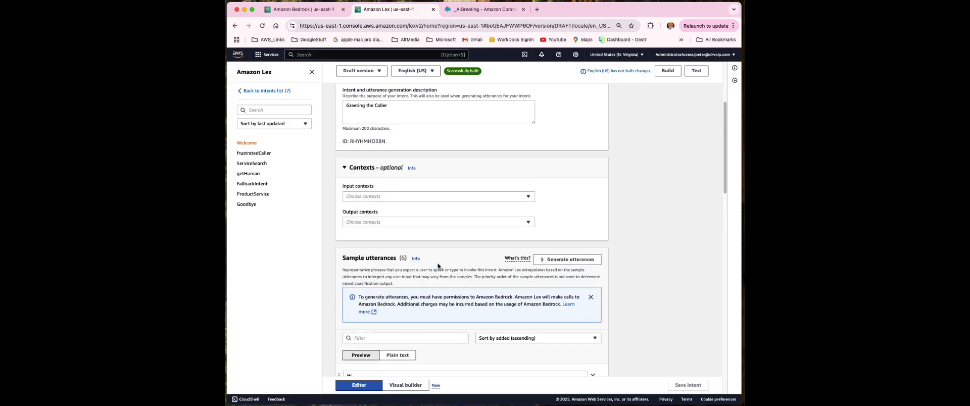
pyautogui.scroll(-8, 438, 265)
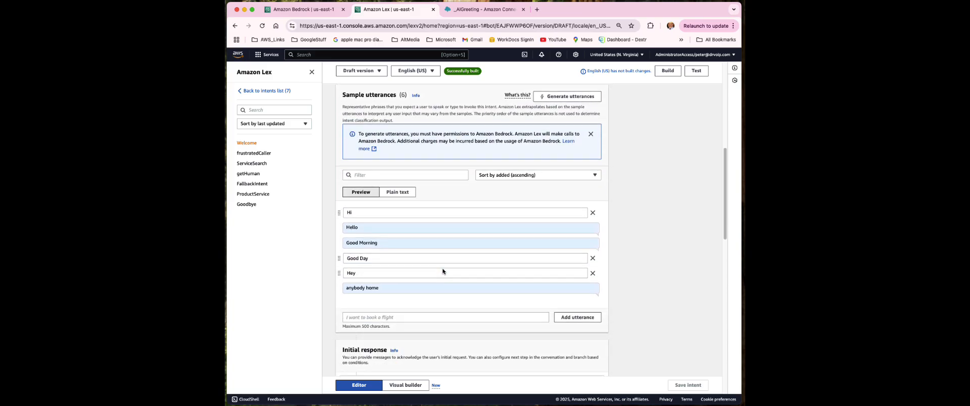
pyautogui.scroll(-7, 438, 267)
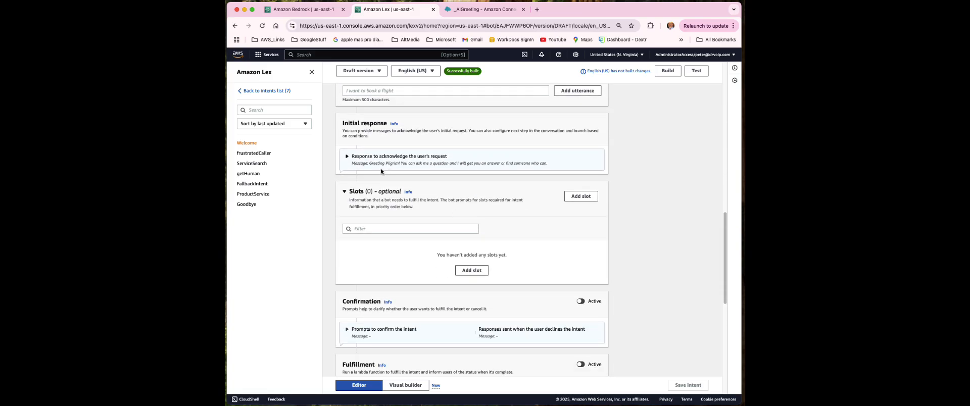
# Review Initial response, collapse Slots, and look over Confirmation, Fulfillment and Closing response
pyautogui.moveTo(339, 126); pyautogui.dragTo(392, 127)
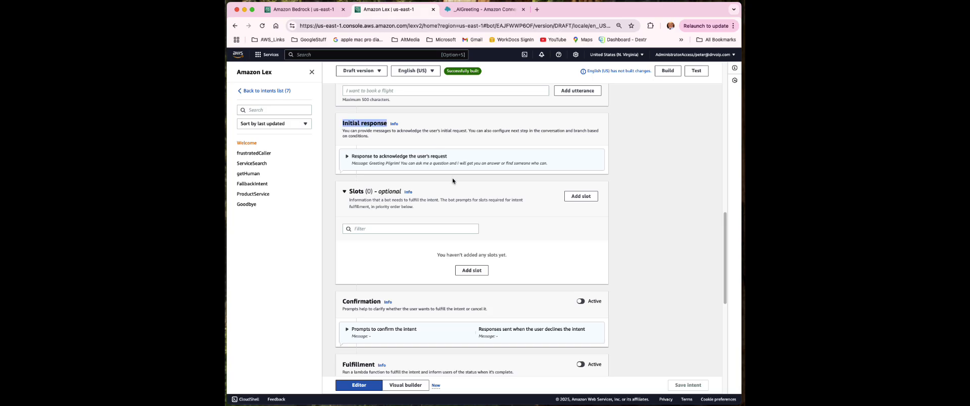
pyautogui.moveTo(348, 192); pyautogui.dragTo(374, 194)
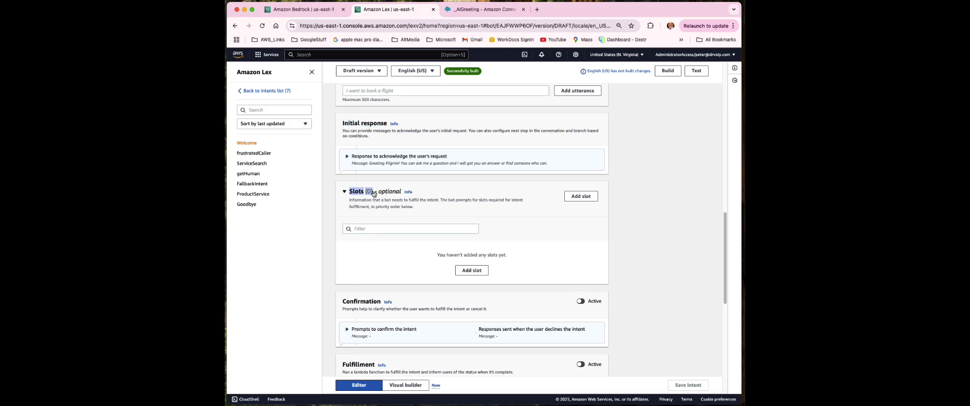
pyautogui.click(374, 194)
pyautogui.scroll(-2, 425, 240)
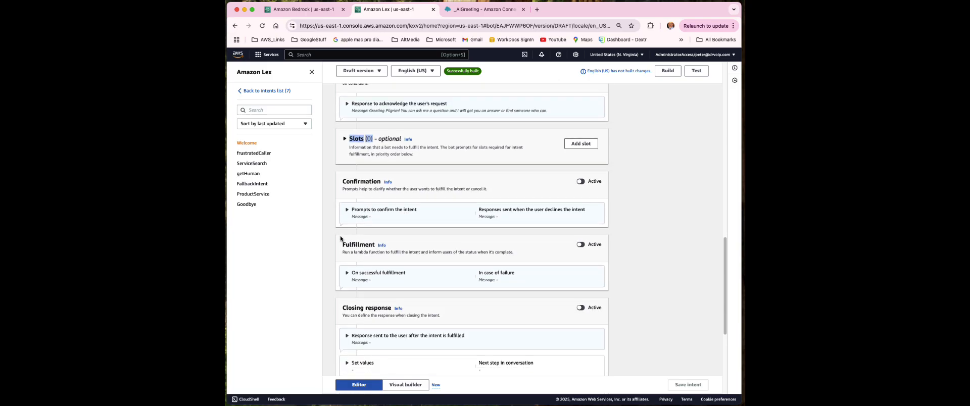
pyautogui.doubleClick(352, 182)
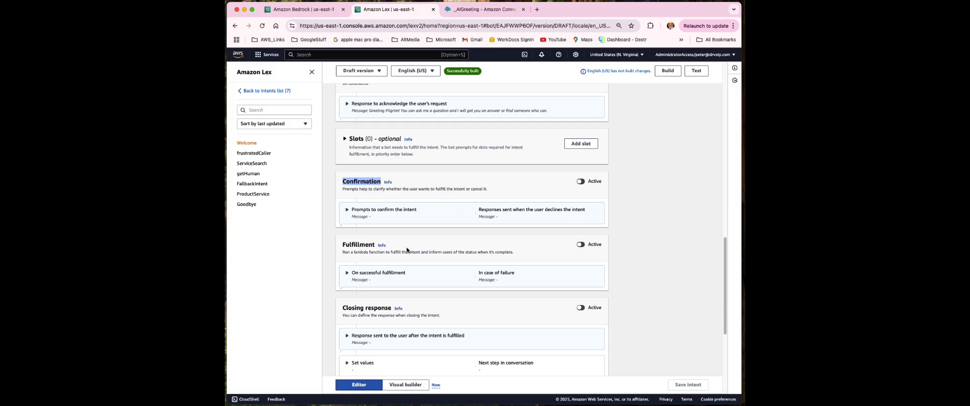
pyautogui.scroll(-1, 405, 251)
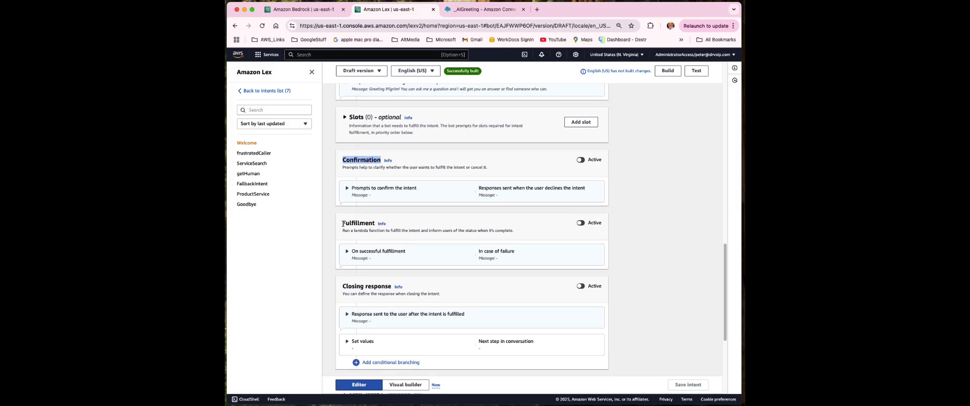
pyautogui.moveTo(343, 223); pyautogui.dragTo(379, 226)
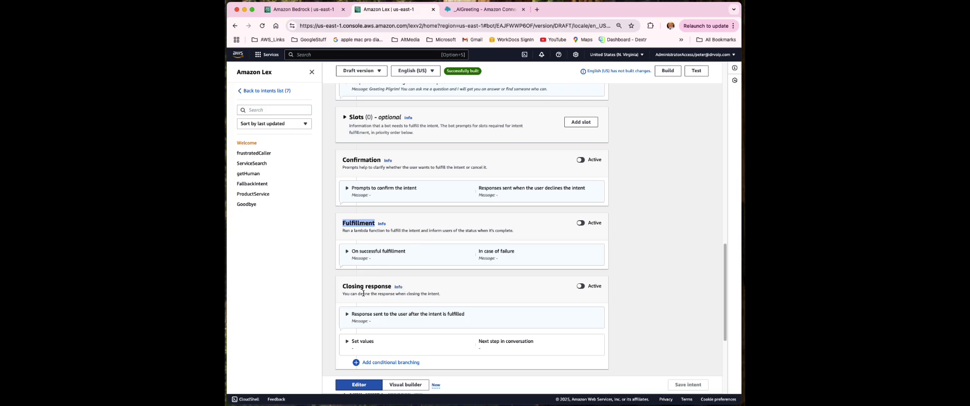
pyautogui.moveTo(343, 286); pyautogui.dragTo(399, 287)
pyautogui.scroll(10, 382, 309)
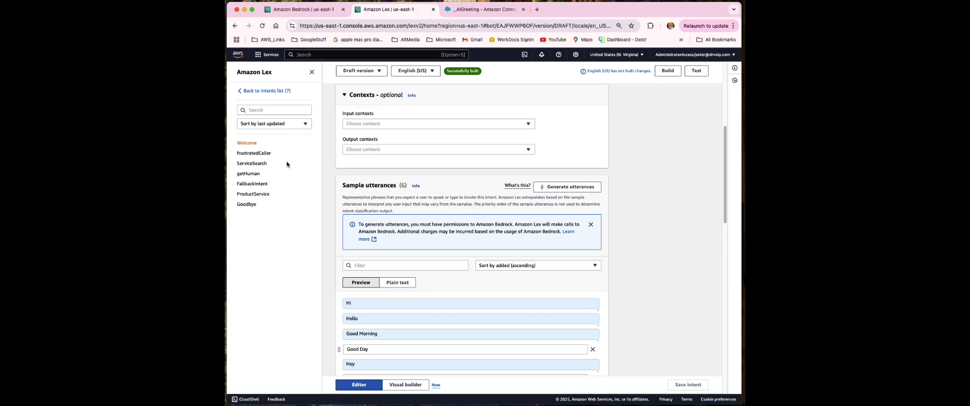
# Open the ServiceSearch intent and select its configure-email sample utterance
pyautogui.click(247, 164)
pyautogui.scroll(-3, 511, 233)
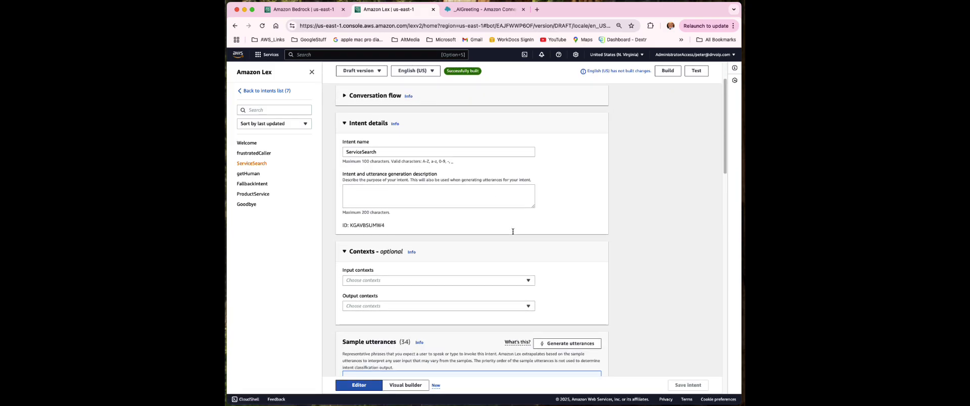
pyautogui.scroll(-5, 511, 234)
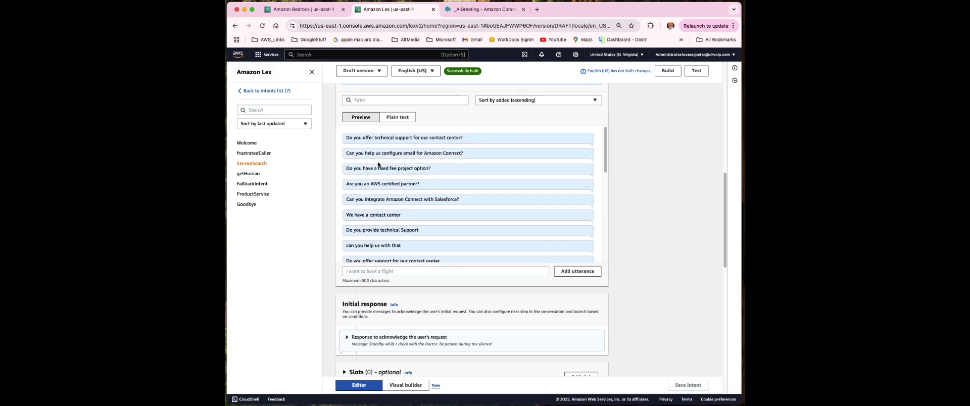
pyautogui.click(442, 157)
# Scroll through the 34 utterances, such as 'can you integrate with Salesforce' and 'where are you located'
pyautogui.scroll(1, 409, 274)
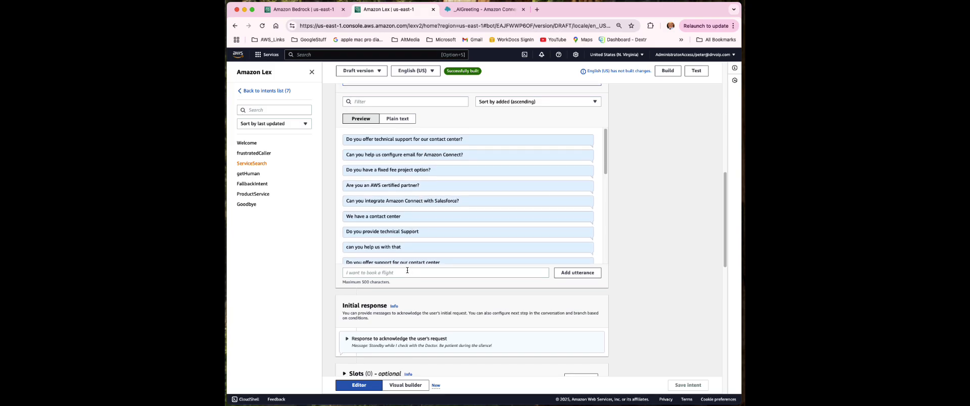
pyautogui.scroll(10, 408, 271)
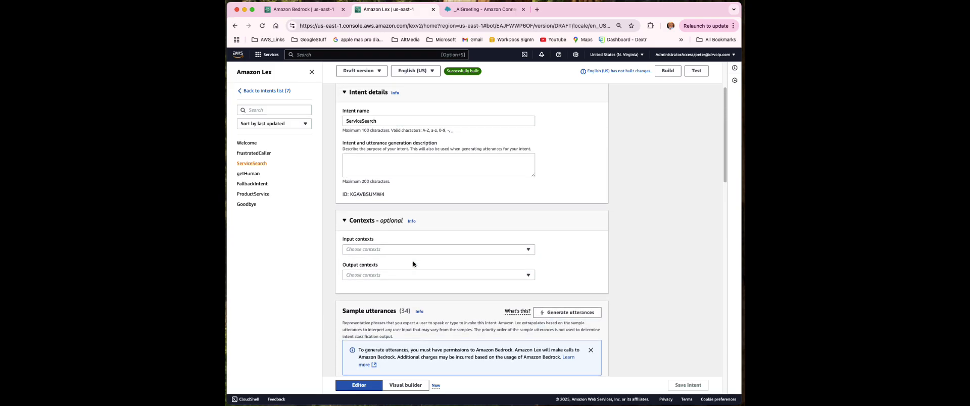
pyautogui.scroll(5, 413, 264)
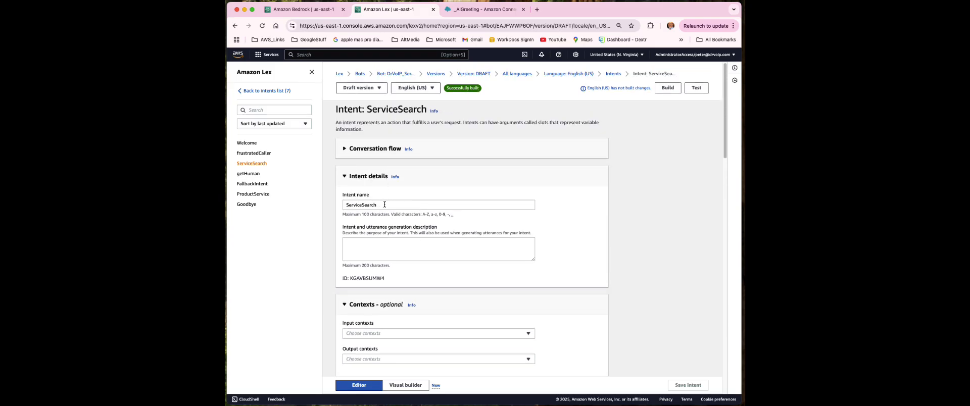
pyautogui.scroll(-5, 381, 211)
pyautogui.scroll(-2, 381, 211)
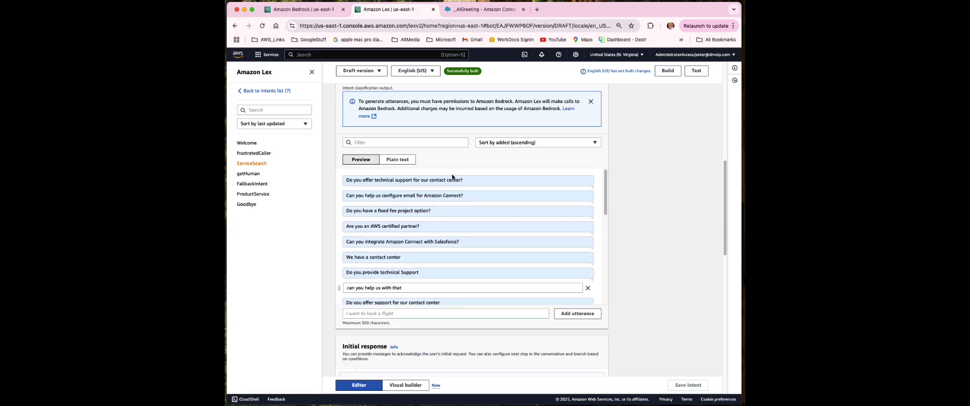
pyautogui.scroll(-1, 478, 221)
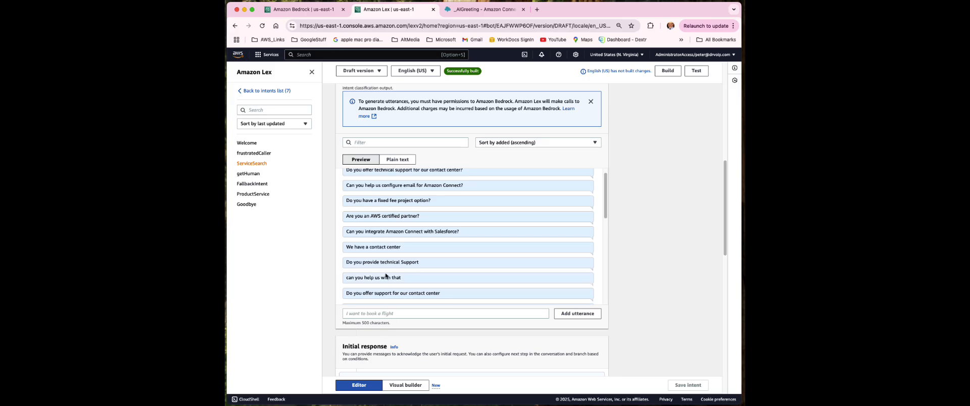
pyautogui.scroll(-1, 443, 258)
pyautogui.scroll(-1, 442, 256)
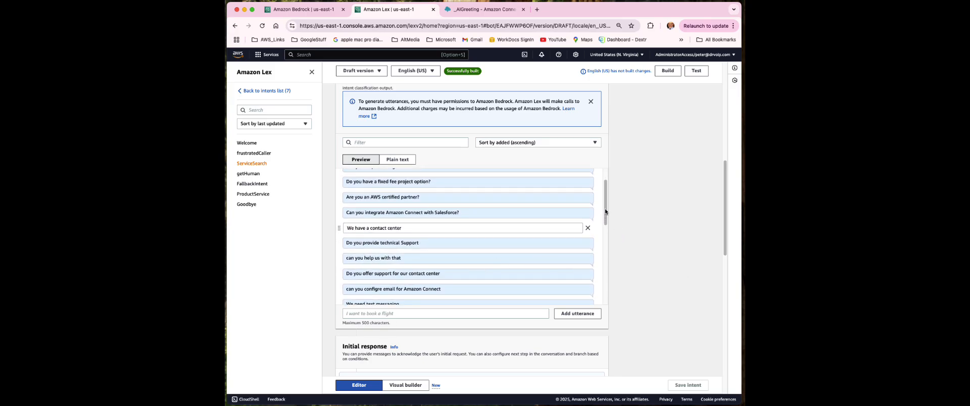
pyautogui.moveTo(605, 209); pyautogui.dragTo(609, 298)
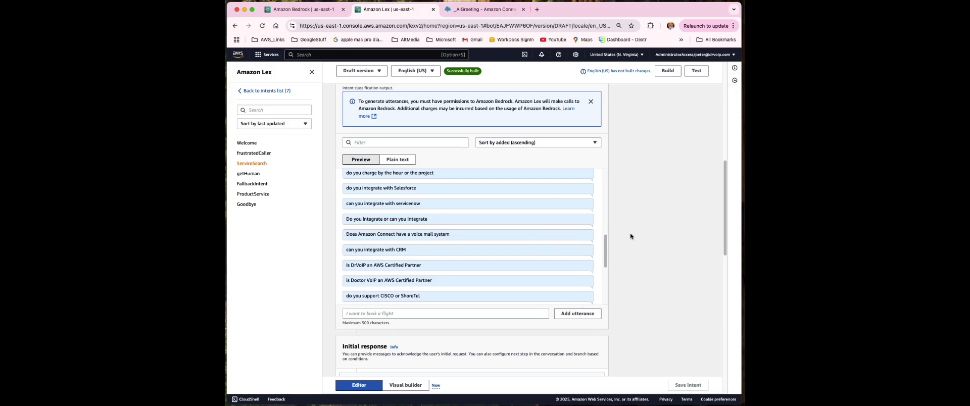
pyautogui.scroll(-5, 606, 252)
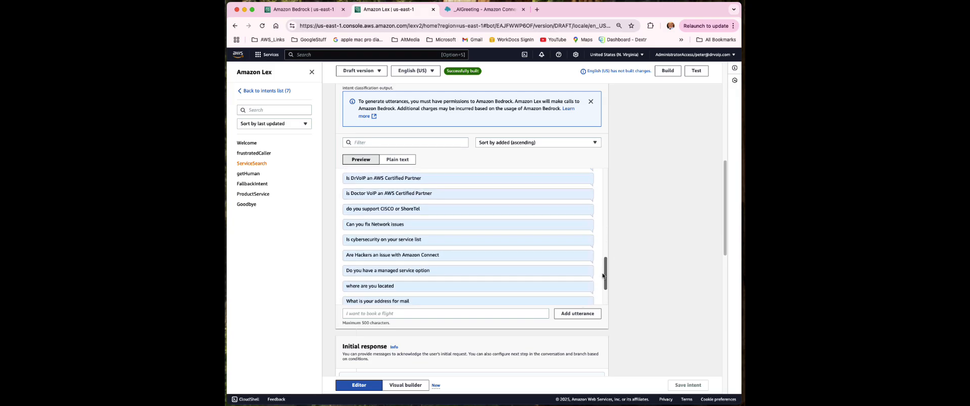
pyautogui.scroll(-4, 640, 283)
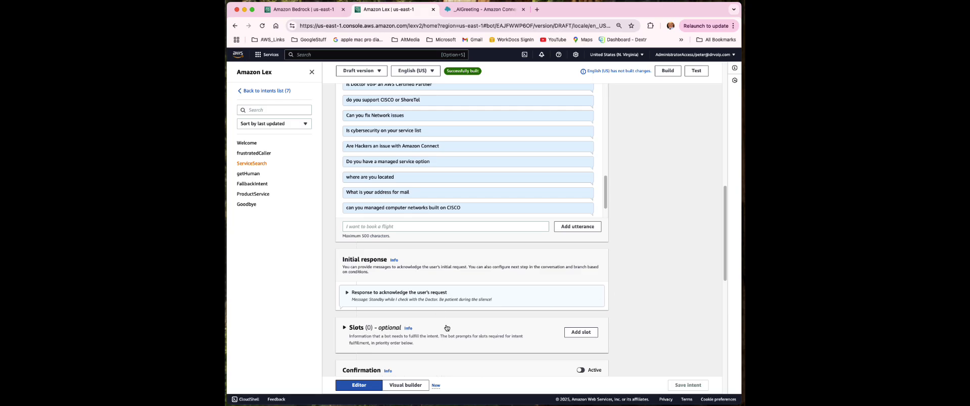
# Expand the acknowledgement response under Initial response to show its message variations
pyautogui.click(347, 297)
pyautogui.scroll(-3, 353, 293)
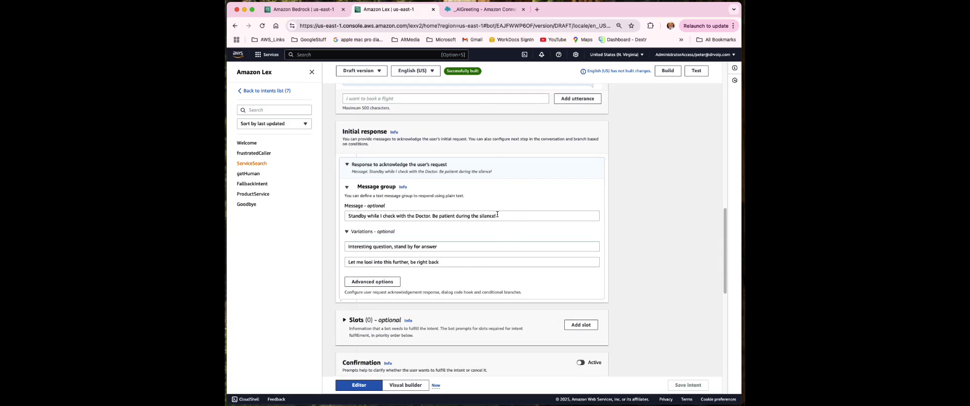
pyautogui.doubleClick(524, 213)
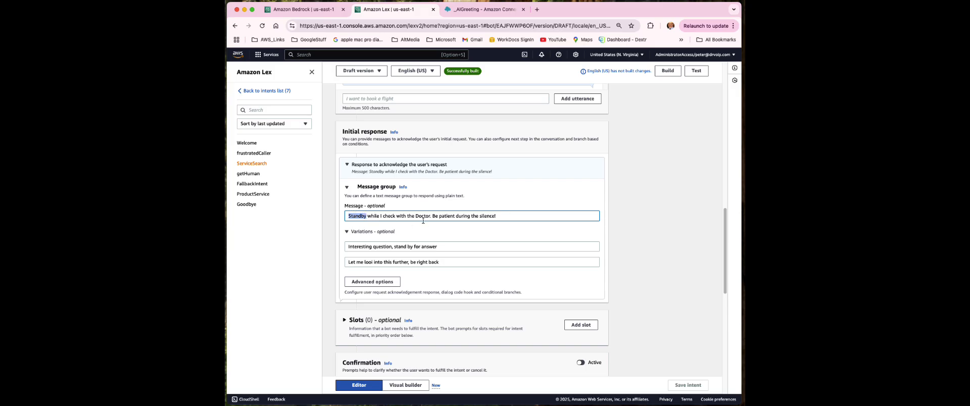
pyautogui.click(515, 220)
pyautogui.scroll(-2, 488, 271)
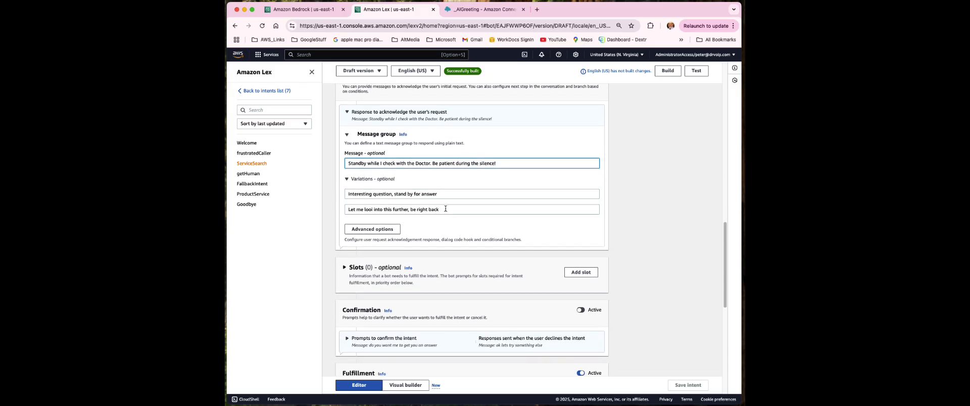
pyautogui.scroll(4, 446, 210)
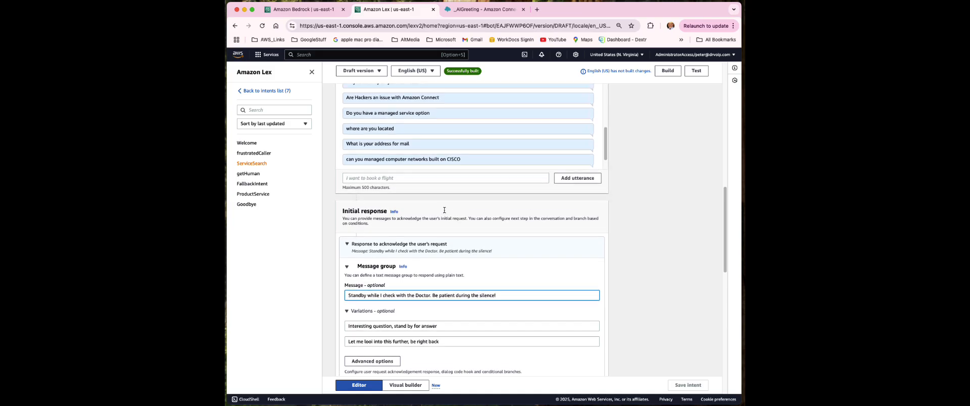
pyautogui.scroll(-2, 445, 212)
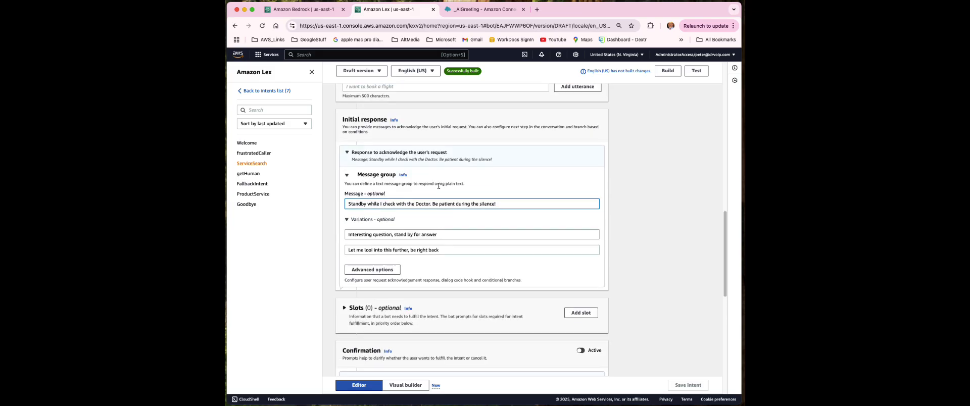
pyautogui.scroll(-4, 432, 181)
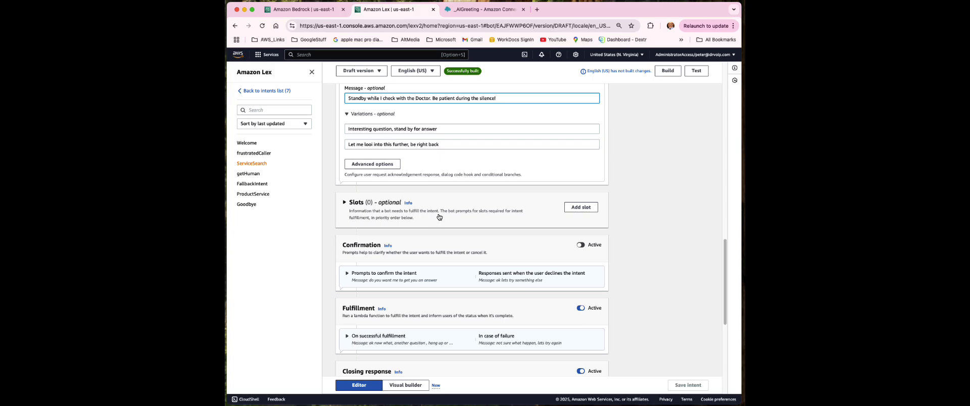
pyautogui.scroll(6, 437, 215)
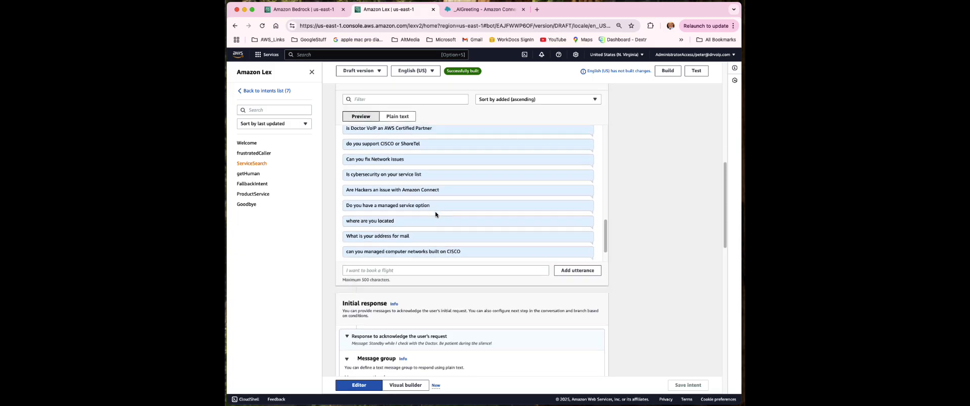
pyautogui.scroll(1, 436, 215)
# Expand On successful fulfillment, showing 'ok now what, another question, hang up or ask for a human!'
pyautogui.click(430, 227)
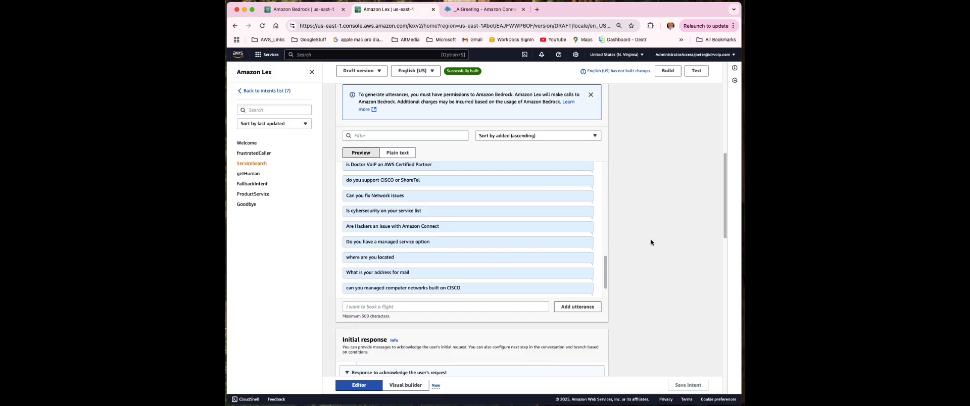
pyautogui.scroll(-10, 650, 243)
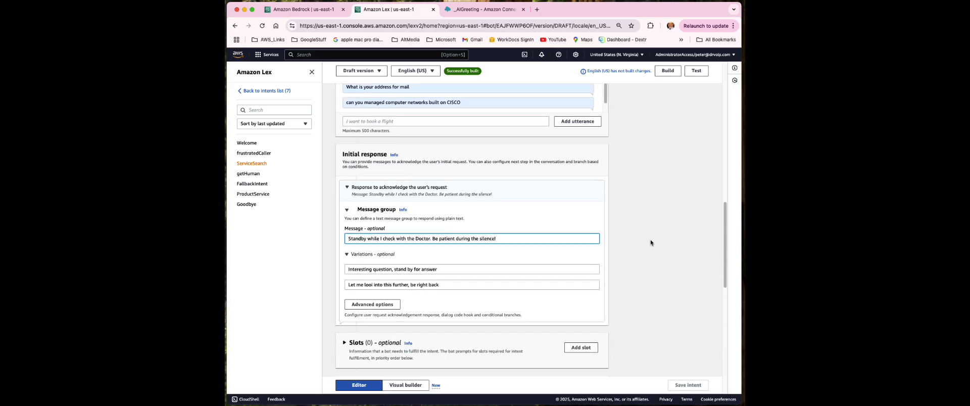
pyautogui.scroll(-5, 650, 243)
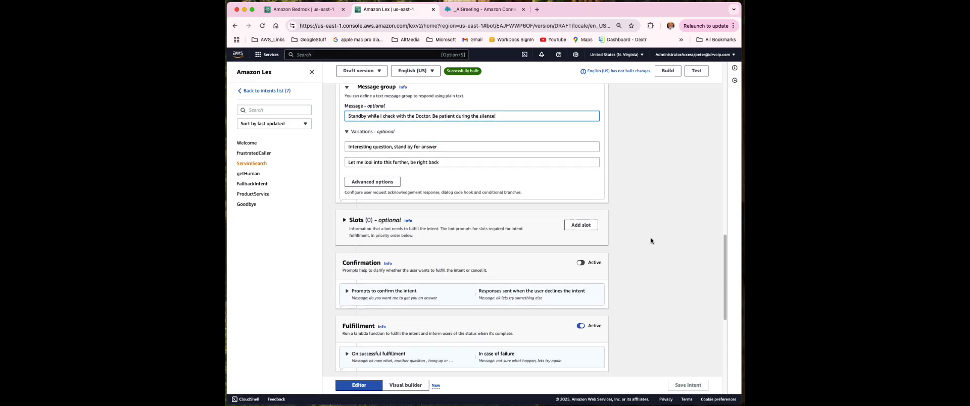
pyautogui.scroll(-1, 650, 241)
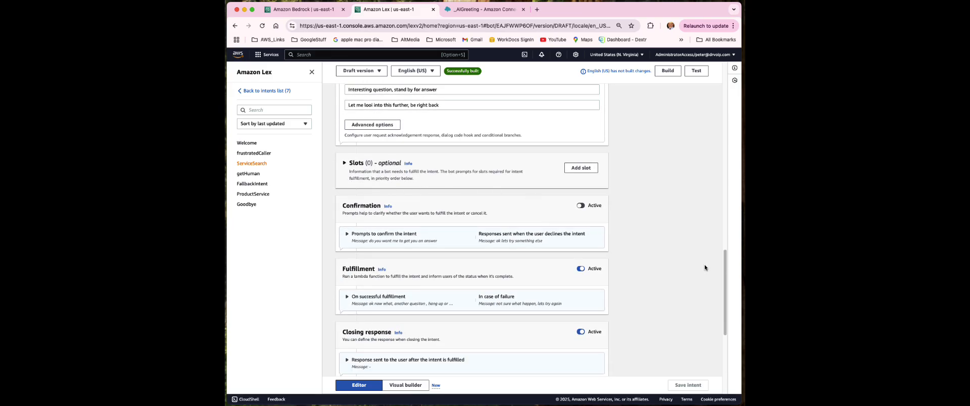
pyautogui.scroll(-1, 677, 300)
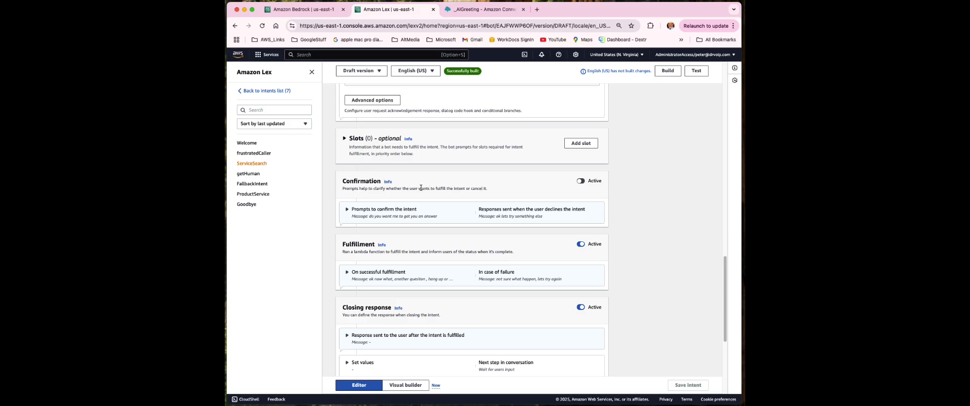
pyautogui.scroll(-1, 409, 195)
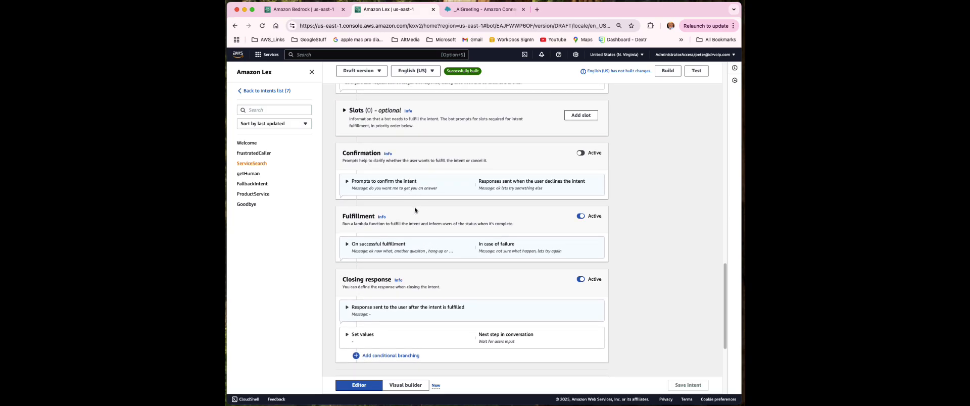
pyautogui.scroll(-1, 384, 225)
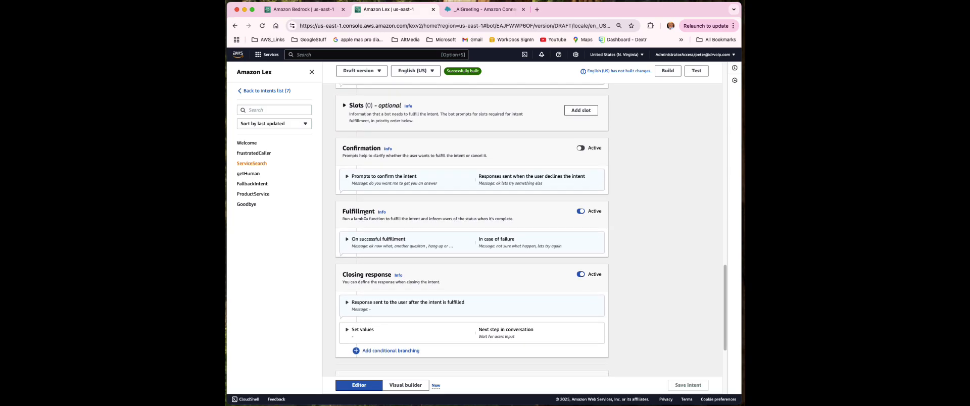
pyautogui.click(347, 239)
pyautogui.scroll(-2, 347, 240)
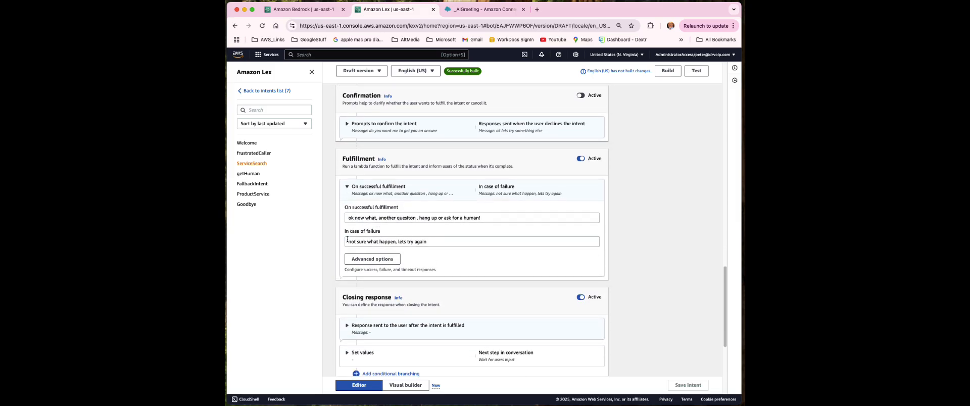
# Review the ServiceSearch fulfillment advanced options, then cancel them without applying changes
pyautogui.click(387, 262)
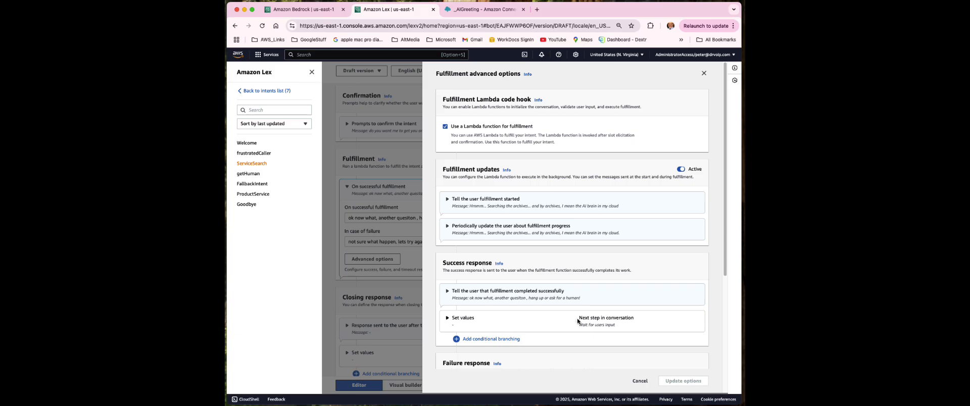
pyautogui.moveTo(578, 319); pyautogui.dragTo(653, 320)
pyautogui.scroll(-3, 649, 324)
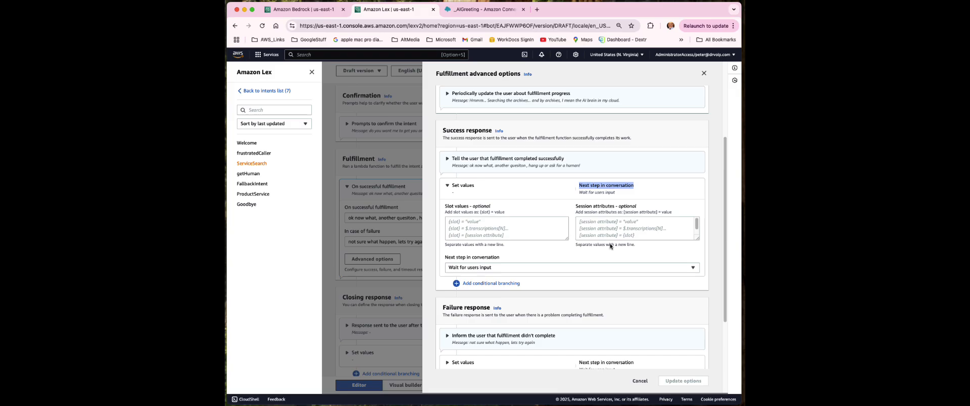
pyautogui.click(639, 382)
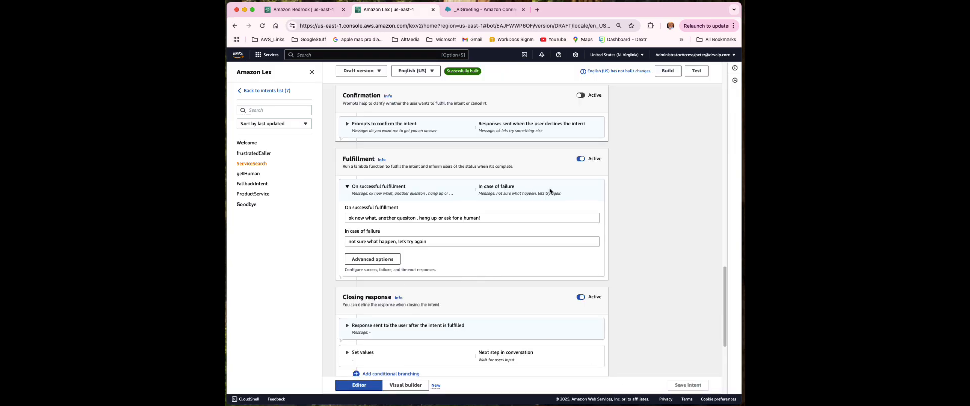
# Open getHuman, review its sample utterances, and expand the 'Real Person is on the way' acknowledgement
pyautogui.click(247, 176)
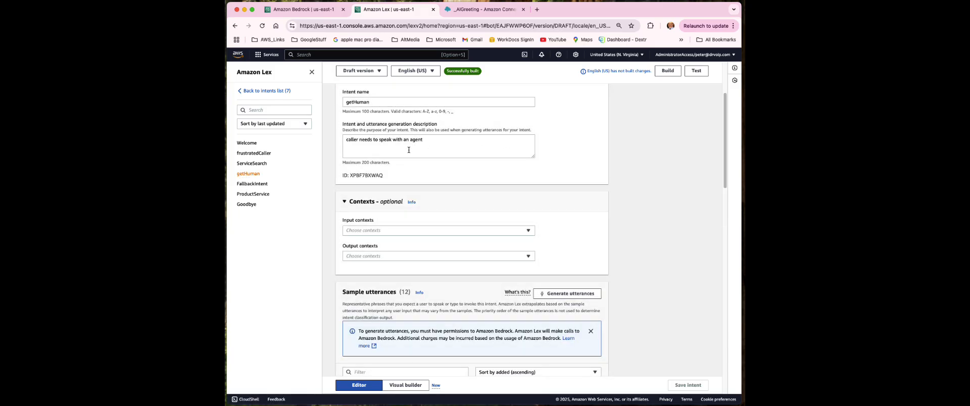
pyautogui.scroll(-5, 469, 160)
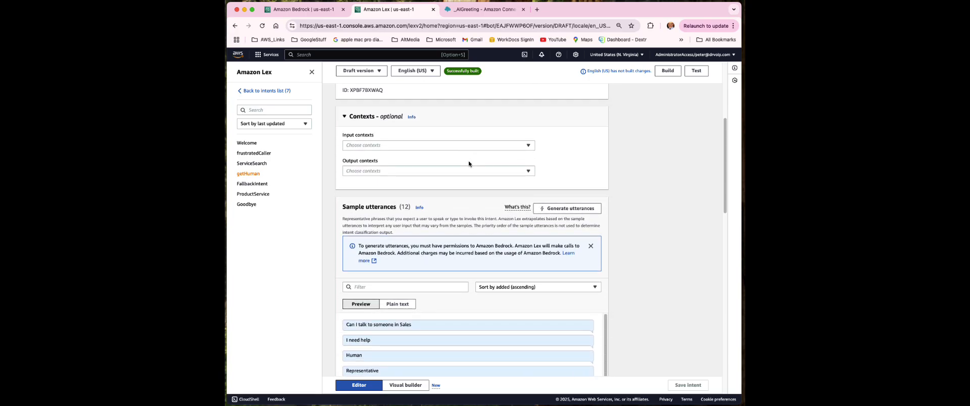
pyautogui.scroll(-5, 468, 164)
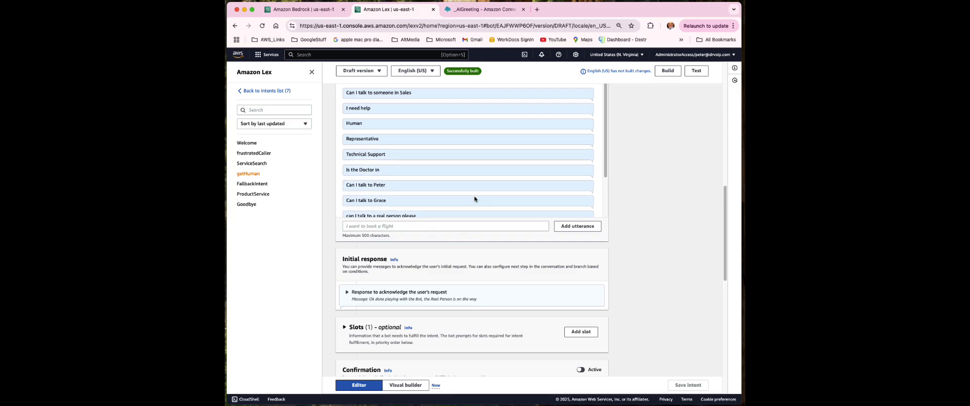
pyautogui.scroll(-5, 470, 217)
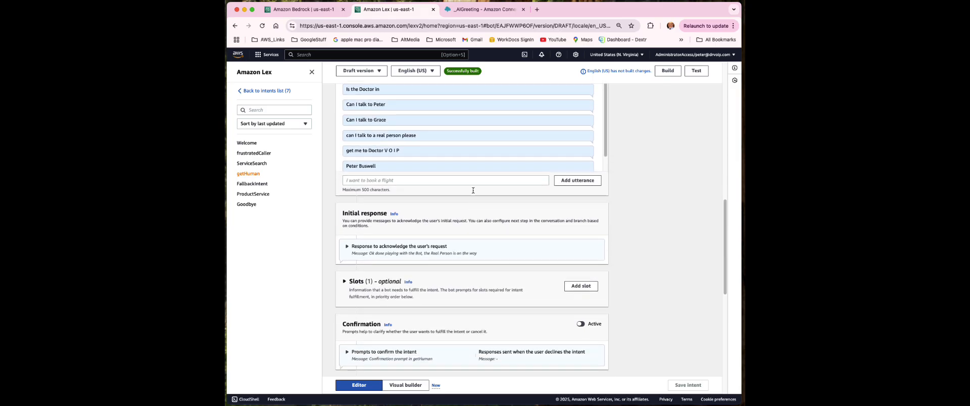
pyautogui.scroll(-3, 474, 147)
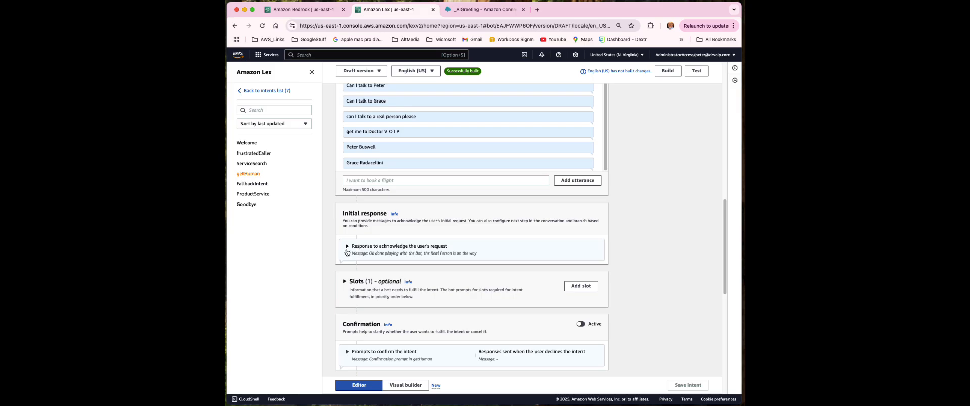
pyautogui.click(347, 248)
pyautogui.scroll(-3, 415, 237)
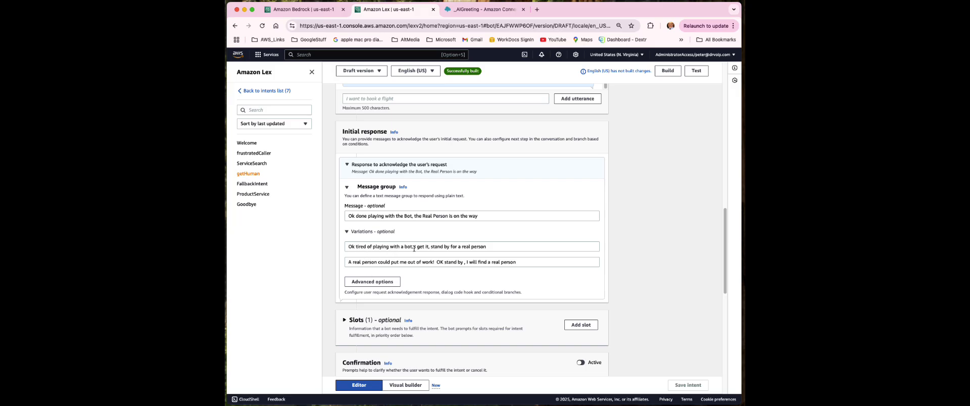
# Select the first and second response variation texts to review them
pyautogui.click(508, 249)
pyautogui.tripleClick(484, 247)
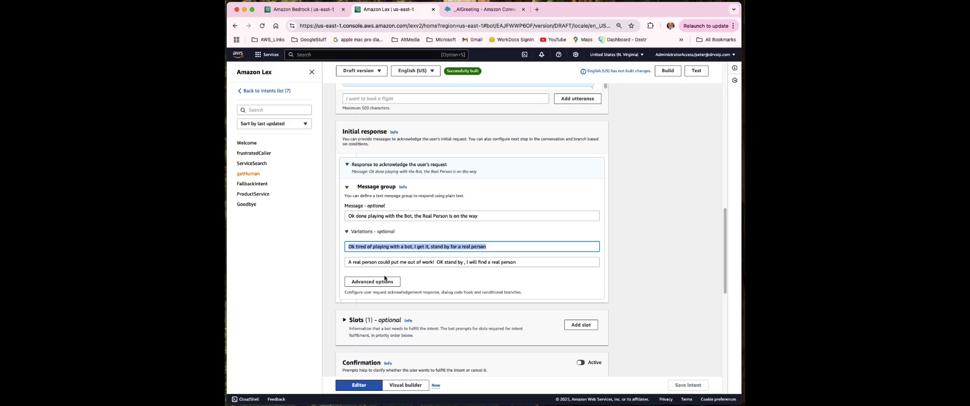
pyautogui.click(447, 283)
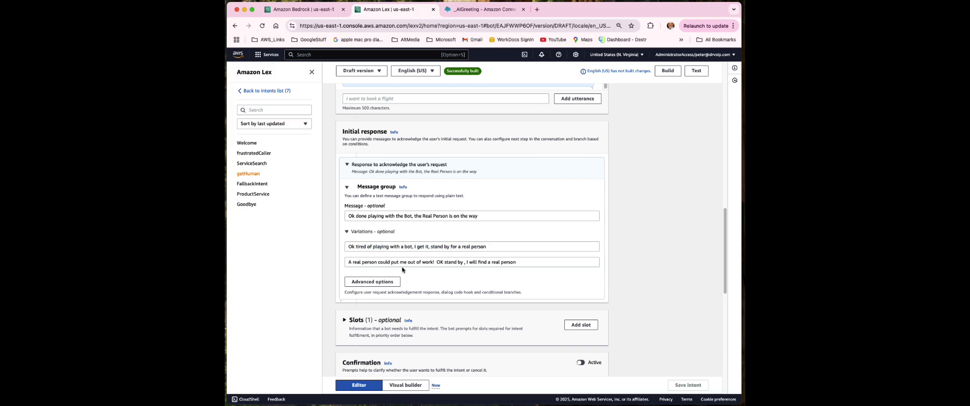
pyautogui.moveTo(529, 264); pyautogui.dragTo(352, 263)
# Expand getHuman's Slots section to reveal the single 'name' slot
pyautogui.scroll(-2, 507, 286)
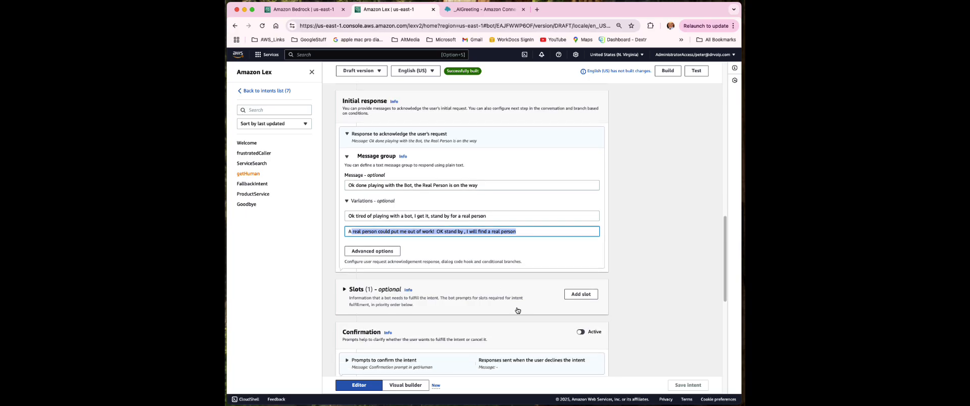
pyautogui.scroll(-2, 461, 268)
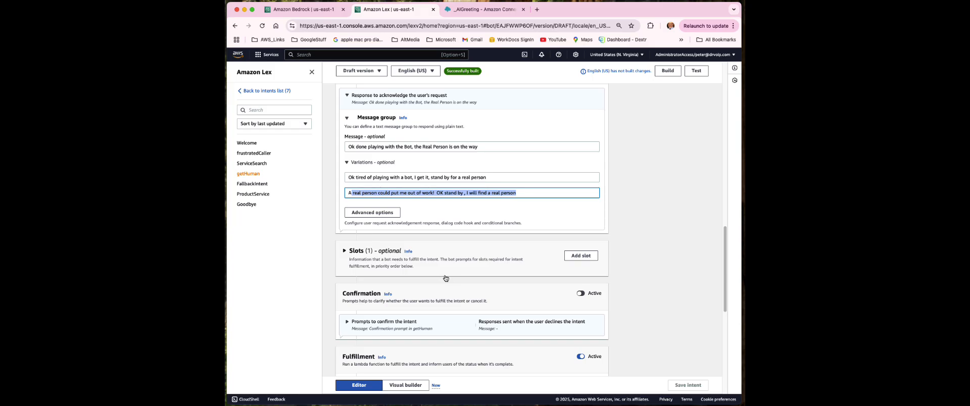
pyautogui.click(343, 254)
pyautogui.scroll(-5, 484, 339)
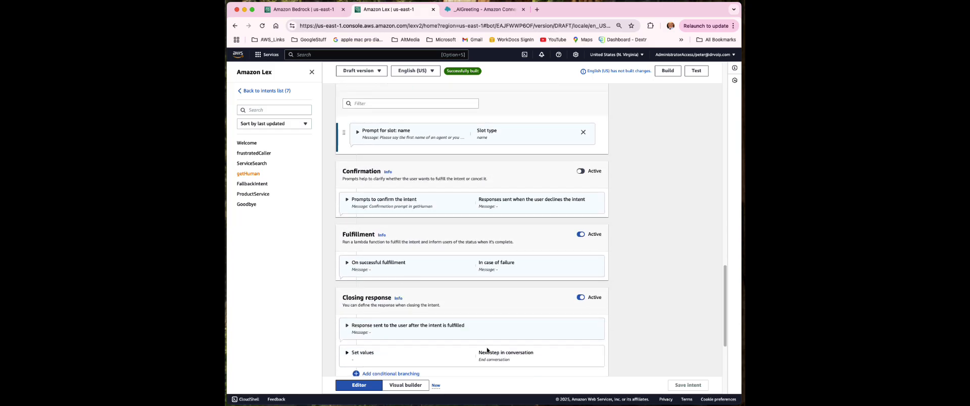
# Expand the required 'name' slot and select its prompt asking for an agent's first name
pyautogui.click(358, 133)
pyautogui.scroll(2, 358, 136)
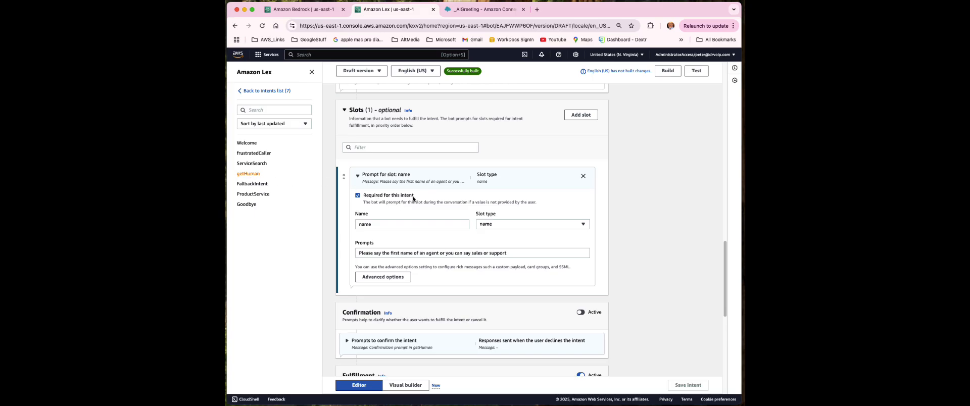
pyautogui.moveTo(359, 253); pyautogui.dragTo(506, 255)
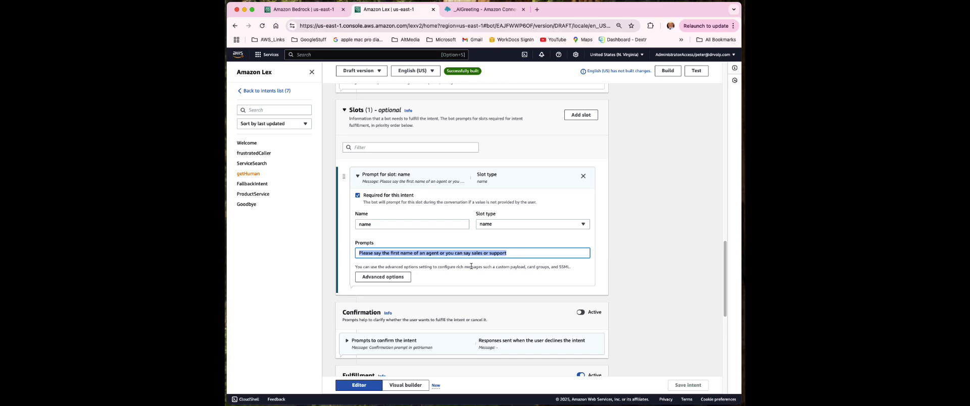
pyautogui.click(523, 256)
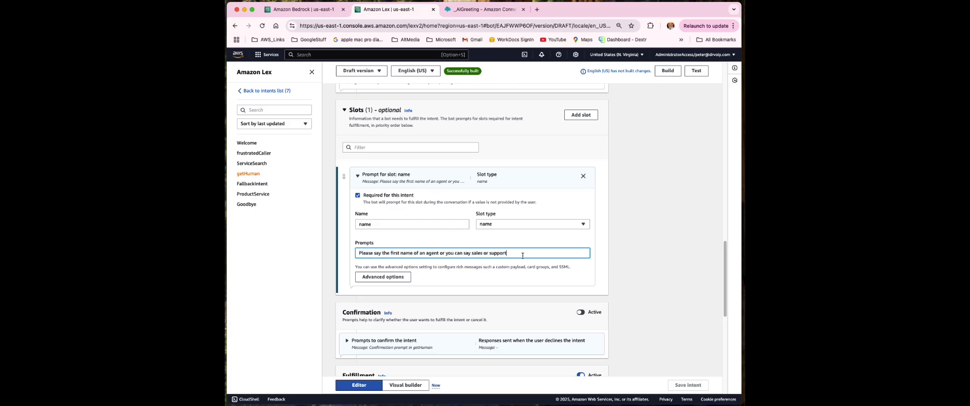
pyautogui.moveTo(522, 256); pyautogui.dragTo(387, 246)
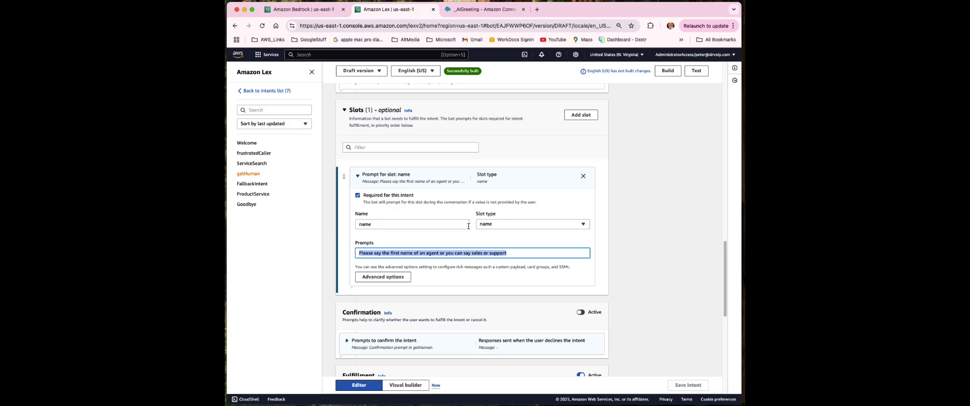
pyautogui.scroll(-5, 443, 307)
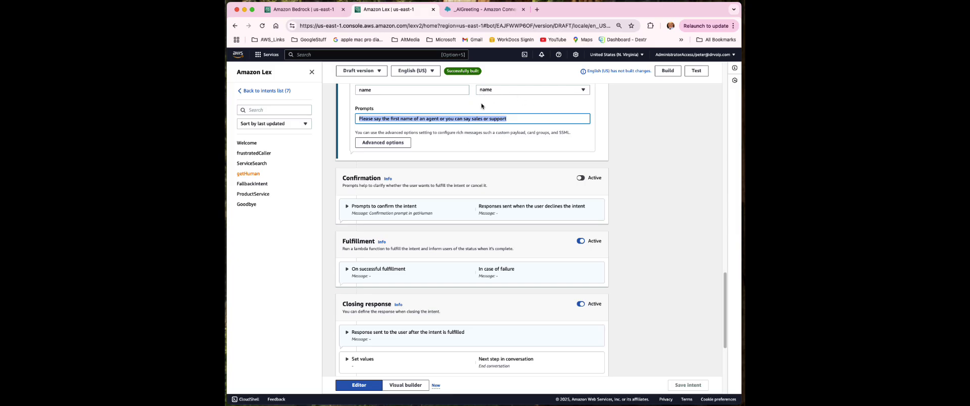
# Review getHuman's fulfillment messages and closing response values, then switch to the _AIGreeting flow
pyautogui.click(347, 275)
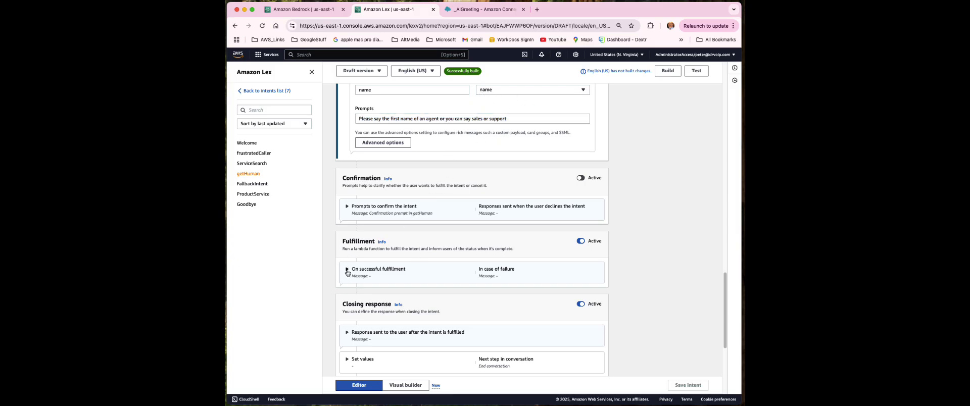
pyautogui.scroll(-3, 346, 273)
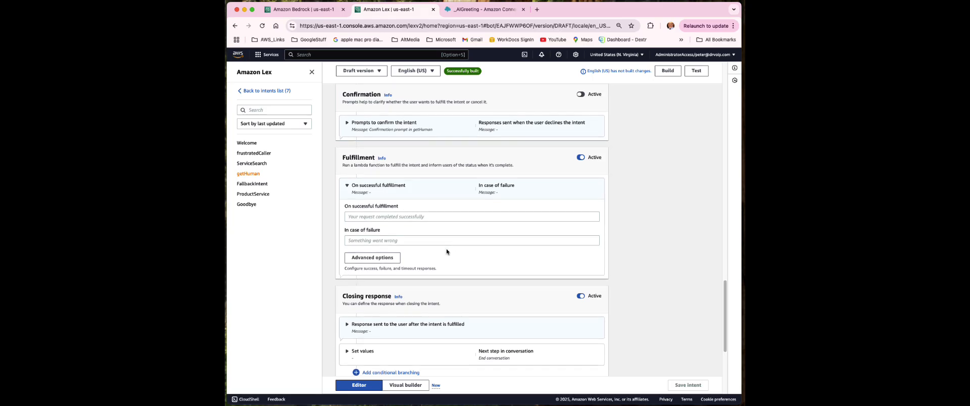
pyautogui.scroll(-4, 447, 249)
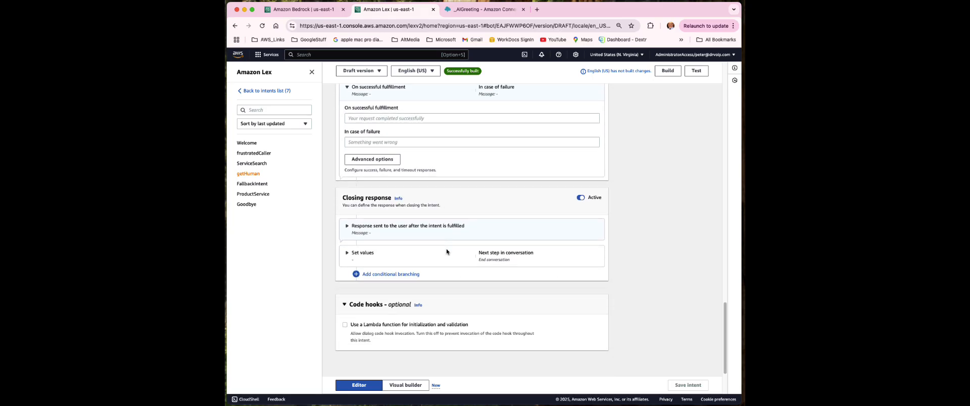
pyautogui.click(498, 254)
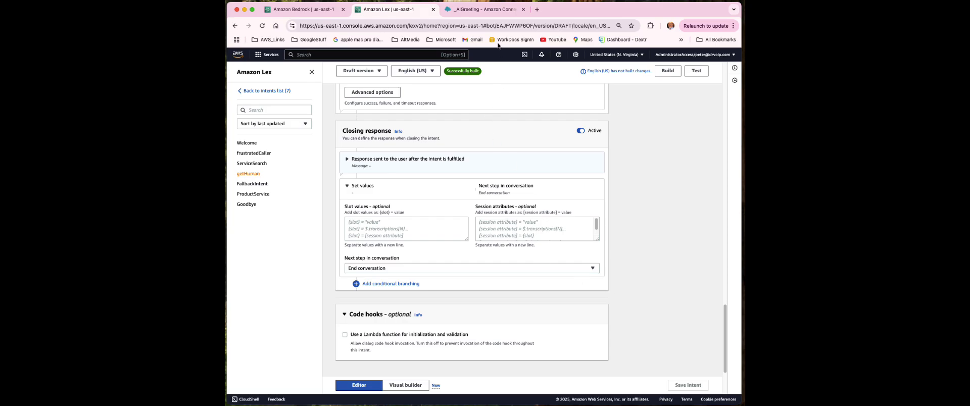
pyautogui.click(483, 10)
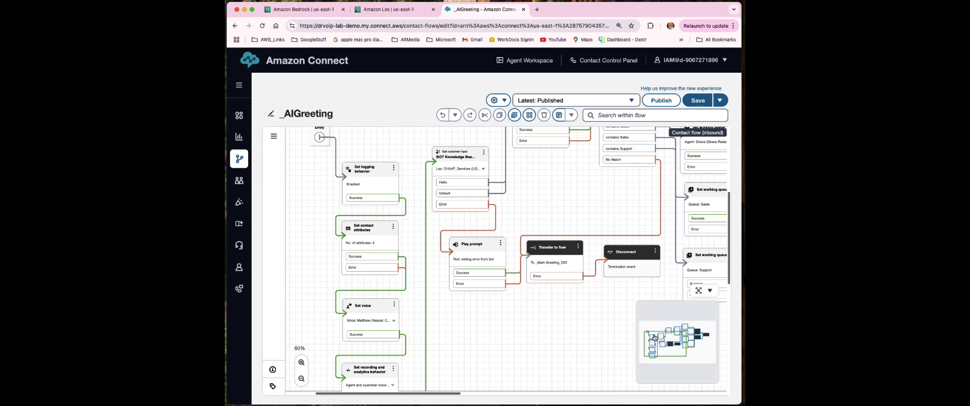
# Hide the minimap, pan the _AIGreeting flow, and select the Get customer input block
pyautogui.click(710, 291)
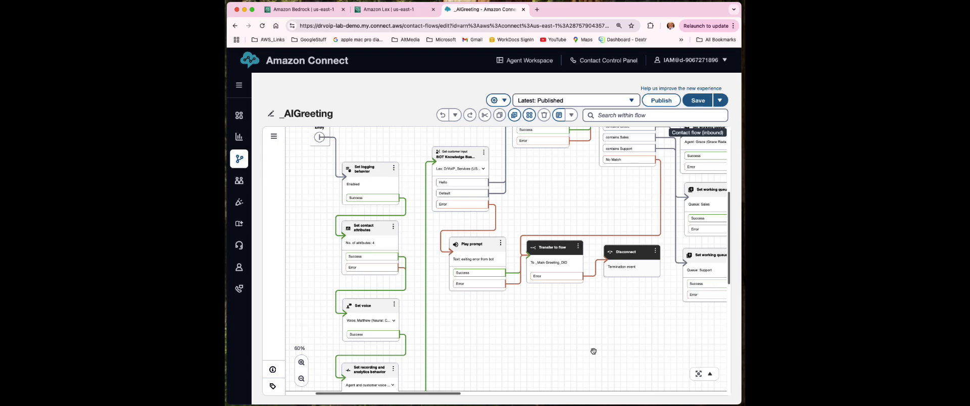
pyautogui.moveTo(594, 351); pyautogui.dragTo(574, 354)
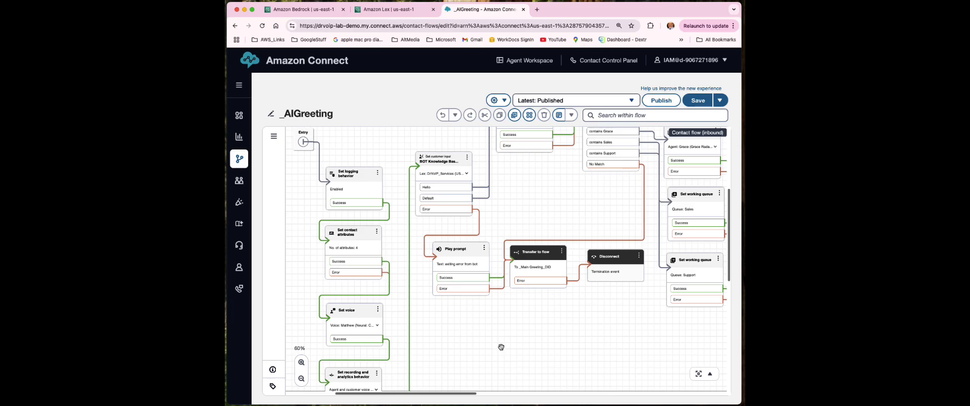
pyautogui.moveTo(499, 348); pyautogui.dragTo(500, 340)
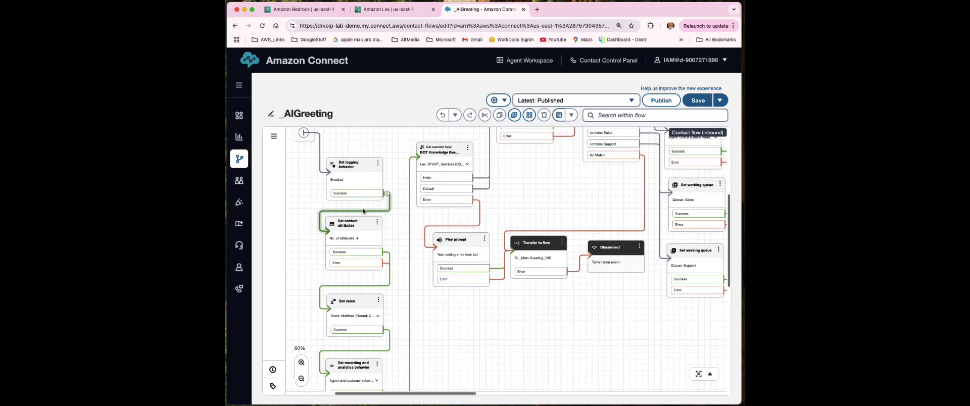
pyautogui.scroll(-2, 384, 308)
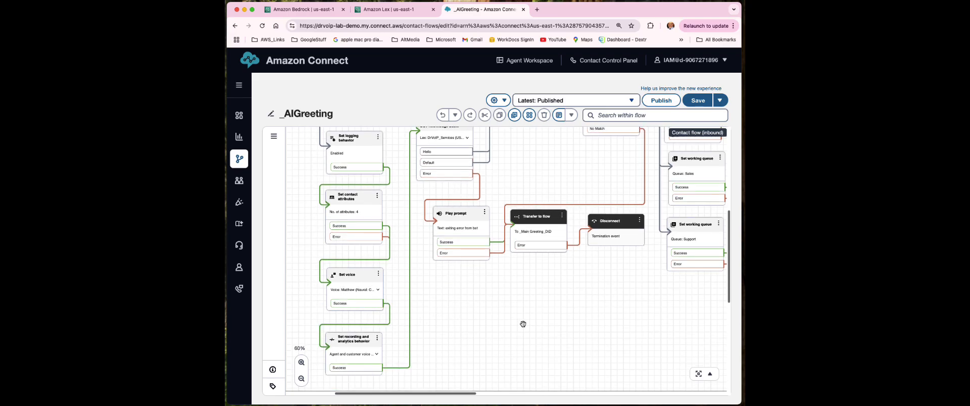
pyautogui.scroll(4, 521, 326)
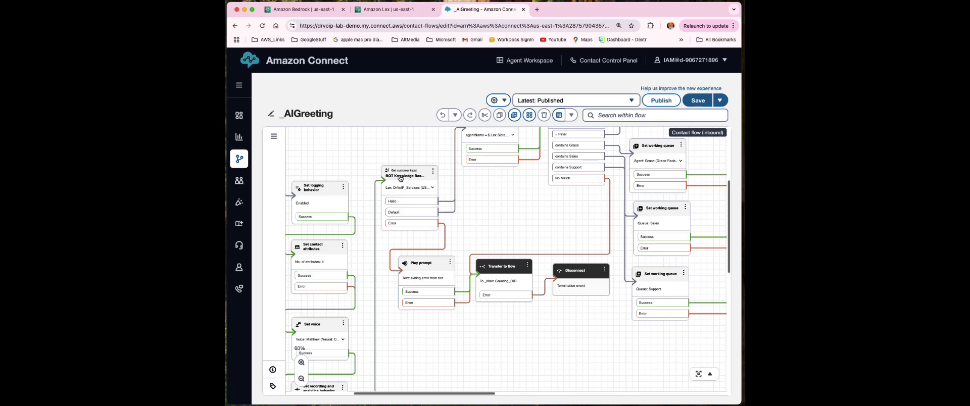
pyautogui.click(401, 178)
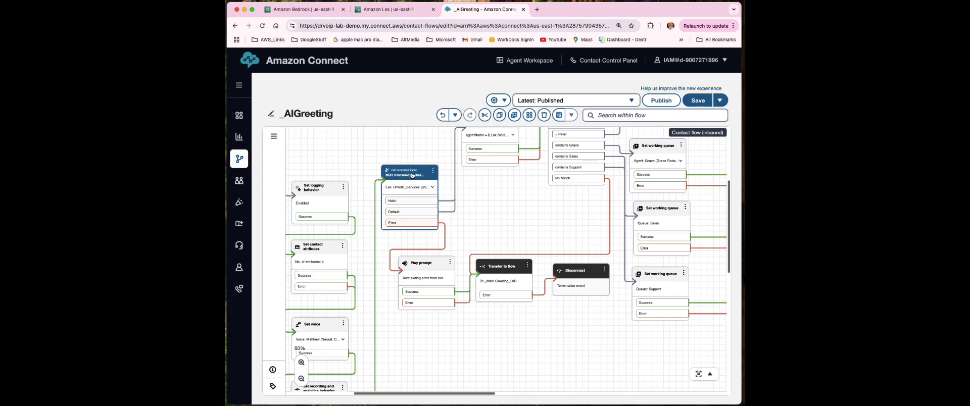
# Inspect the input block's DTMF and Amazon Lex tabs, list available Lex bots, then close it
pyautogui.doubleClick(412, 175)
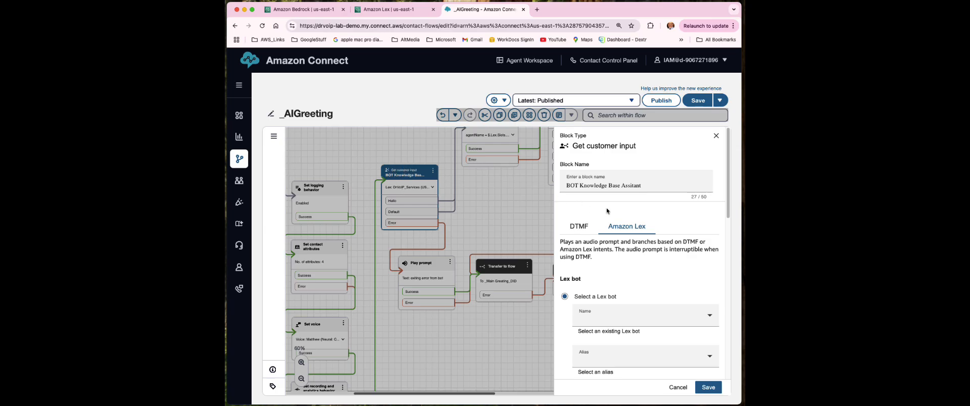
pyautogui.click(580, 231)
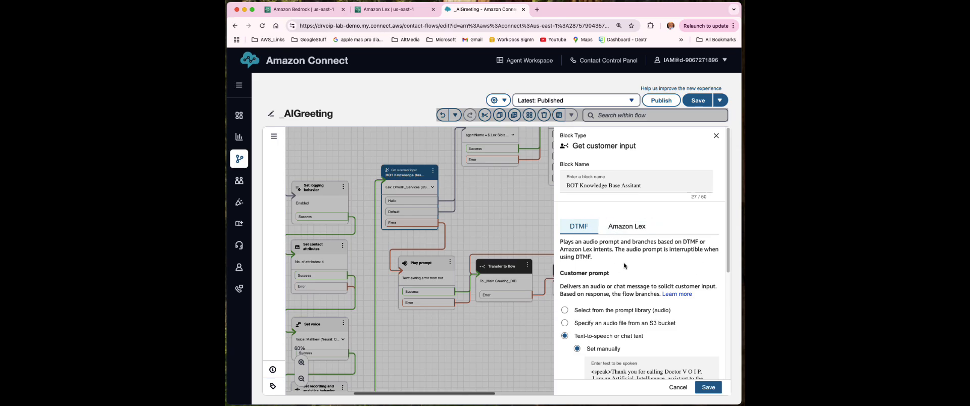
pyautogui.scroll(-2, 625, 266)
pyautogui.scroll(1, 625, 267)
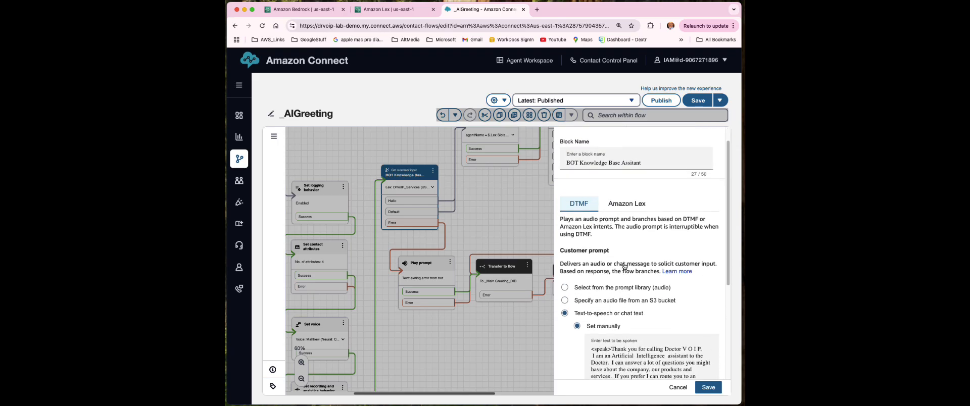
pyautogui.click(626, 207)
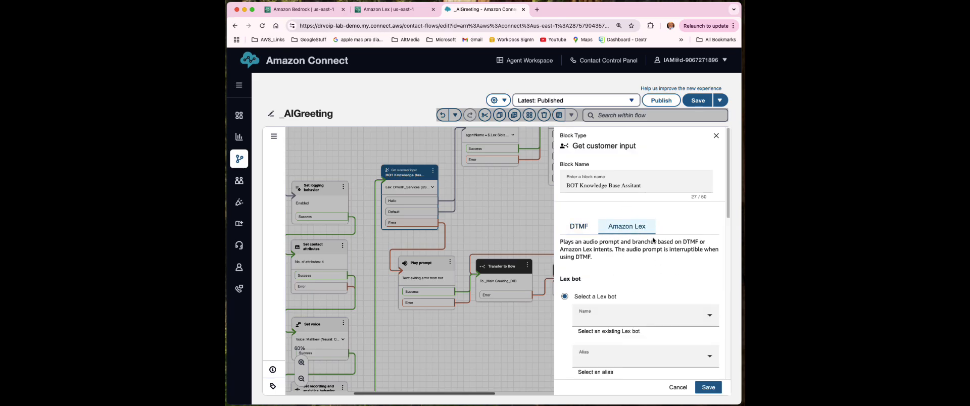
pyautogui.scroll(-4, 645, 271)
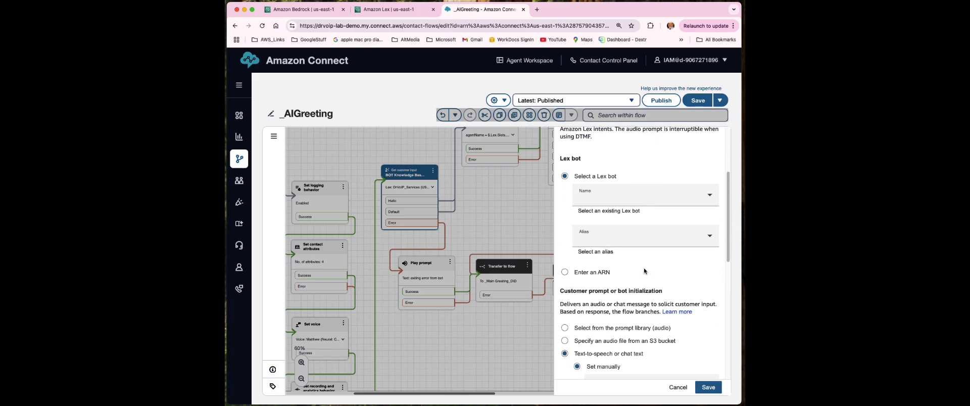
pyautogui.click(628, 200)
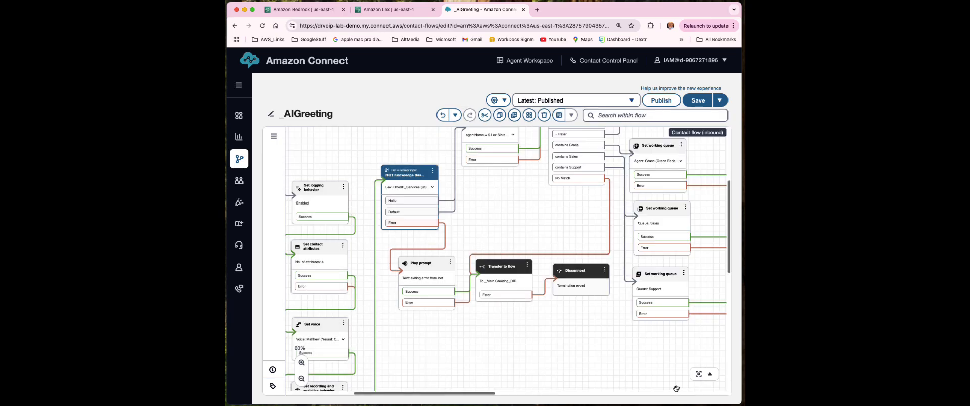
pyautogui.click(678, 388)
# Reopen the block to read its spoken greeting prompt, then return to Amazon Lex
pyautogui.doubleClick(410, 177)
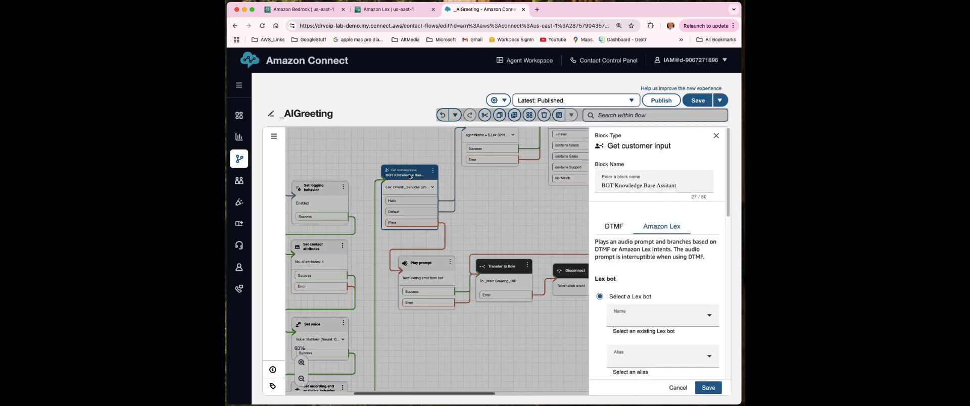
pyautogui.click(581, 228)
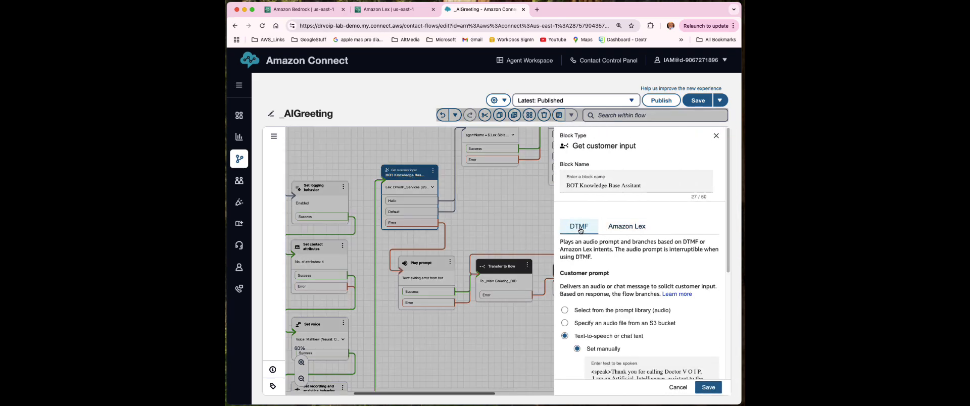
pyautogui.scroll(-3, 644, 310)
pyautogui.scroll(-1, 645, 308)
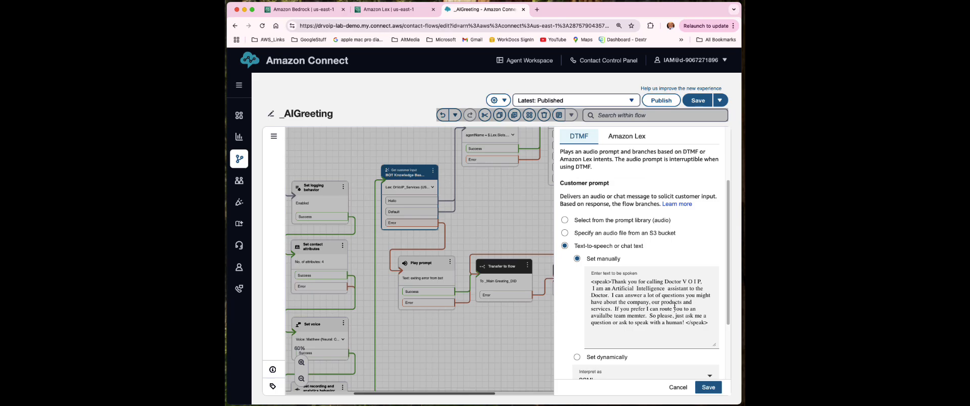
pyautogui.scroll(-1, 664, 311)
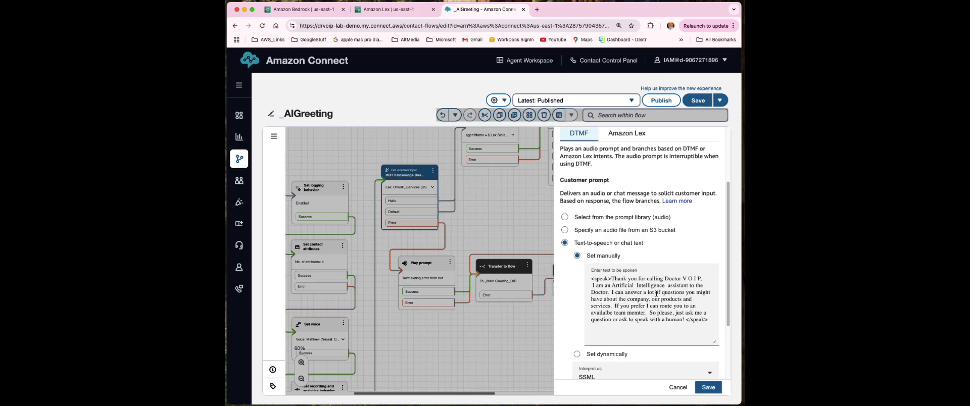
pyautogui.click(392, 12)
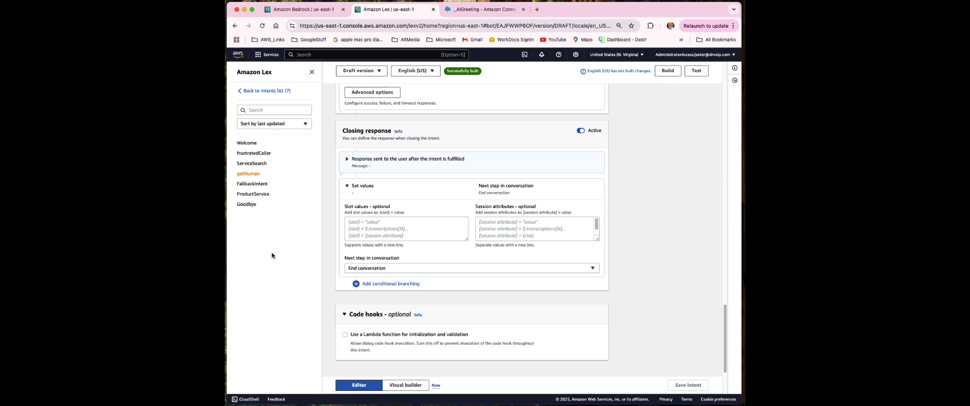
# Go from ServiceSearch to getHuman and scroll to the top to see its 12 utterances
pyautogui.click(253, 164)
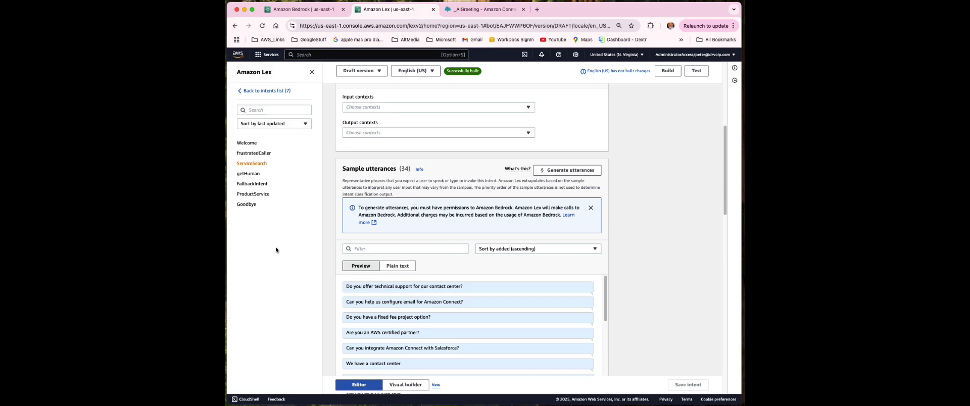
pyautogui.click(249, 174)
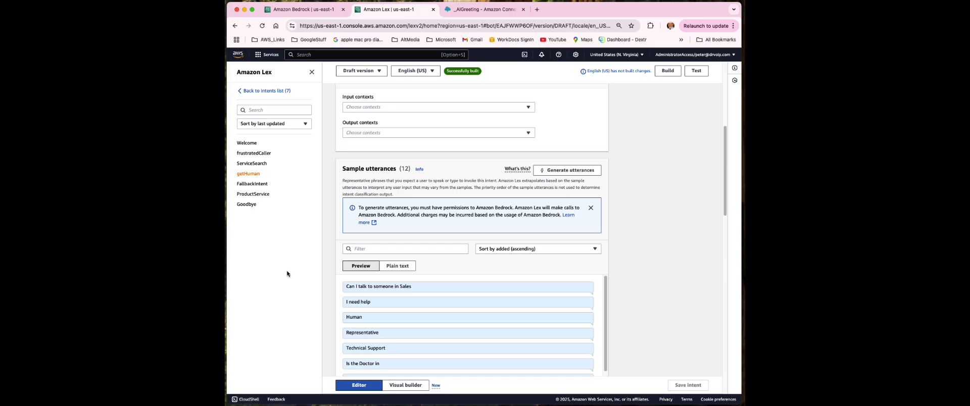
pyautogui.scroll(5, 633, 258)
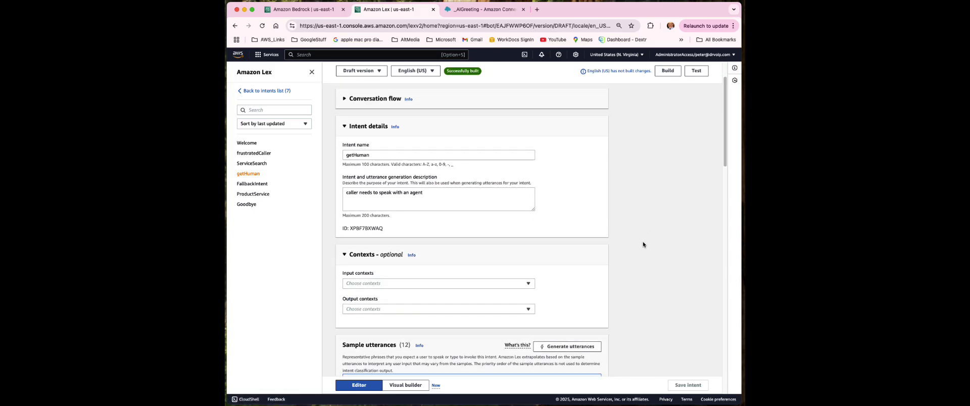
pyautogui.scroll(2, 643, 245)
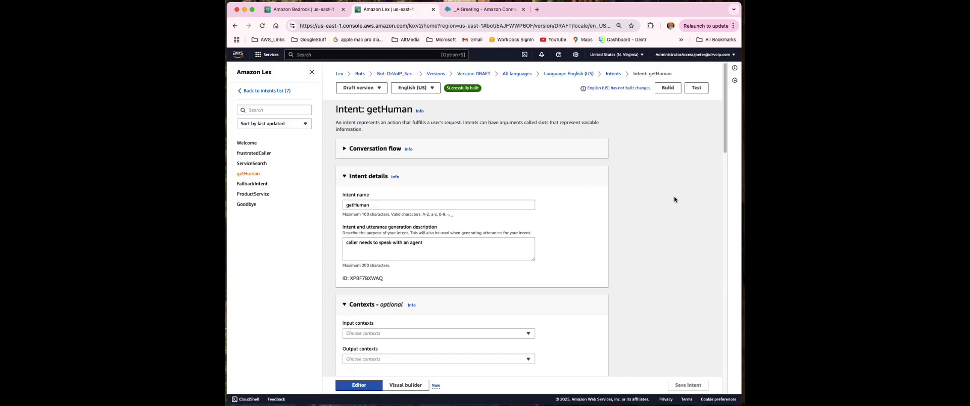
# In the draft test chat, ask 'do you have a managed service optio'
pyautogui.click(697, 92)
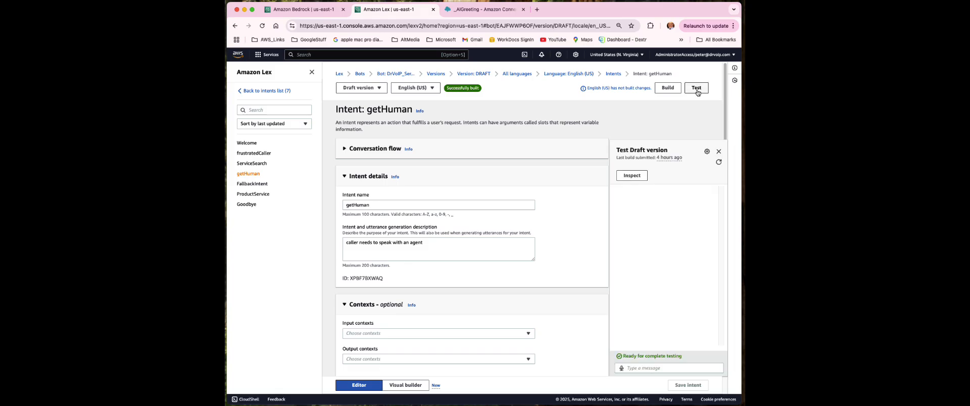
pyautogui.click(636, 370)
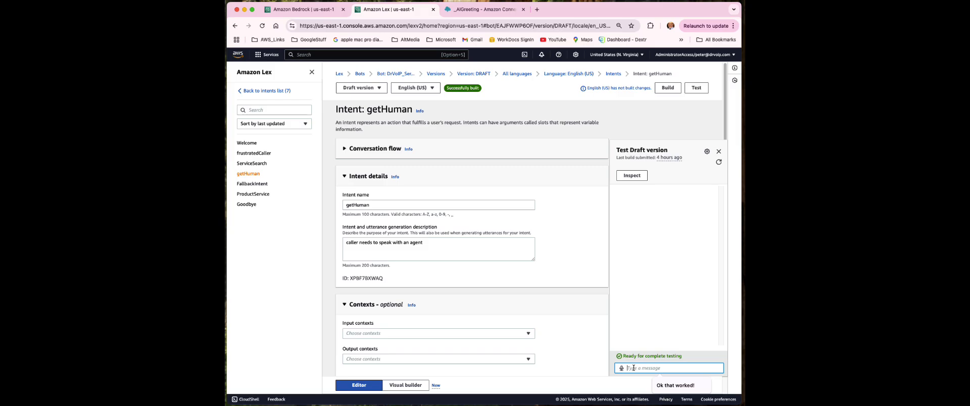
pyautogui.write('do you')
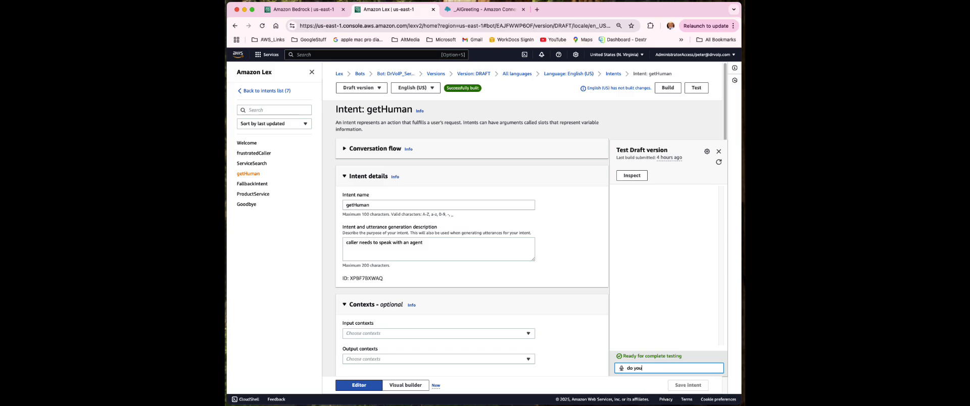
pyautogui.write(' have a managed service option')
pyautogui.press('Return')
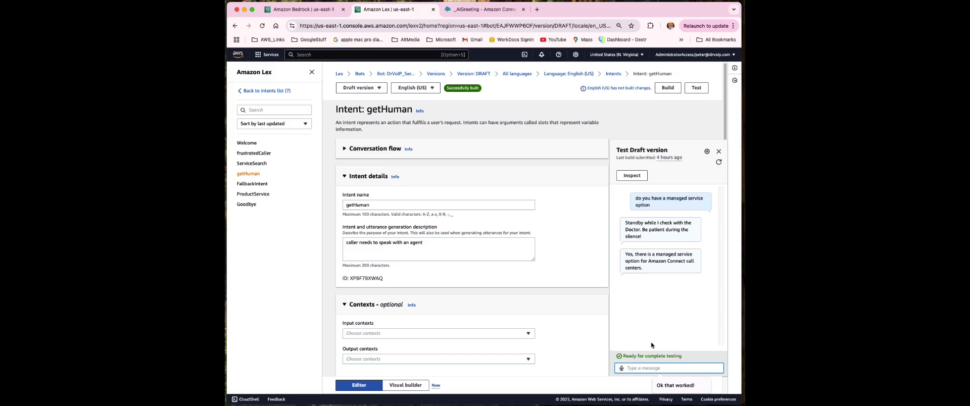
# Ask 'can you configure email for amazon connect' and read the no-information reply
pyautogui.write('can you confi')
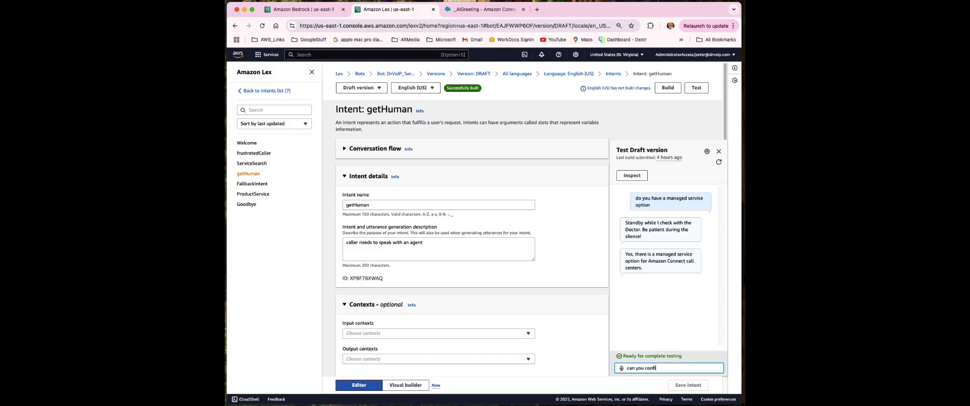
pyautogui.write('gure email for amazon connect')
pyautogui.press('Return')
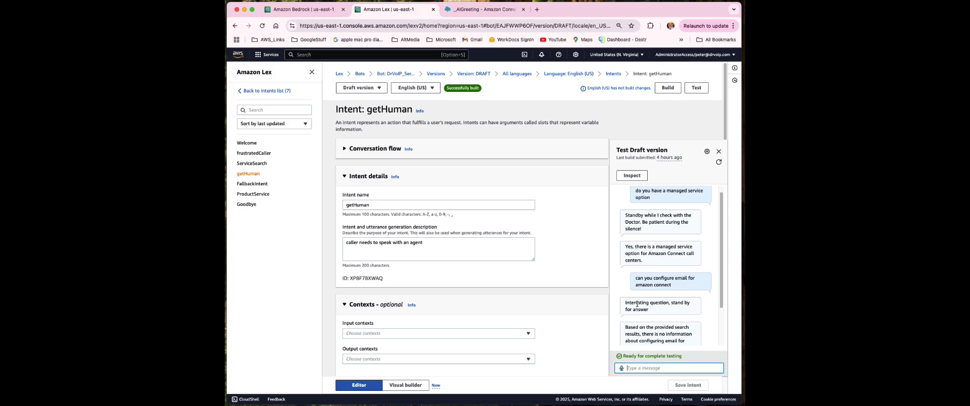
pyautogui.scroll(-1, 659, 315)
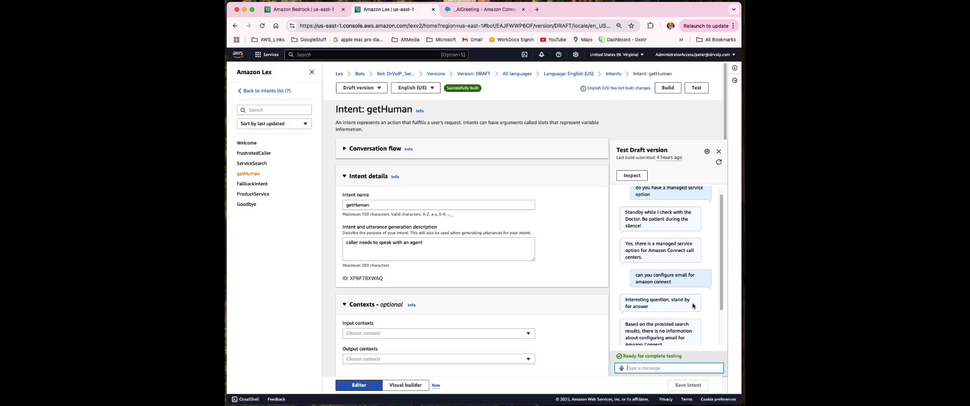
pyautogui.scroll(-3, 654, 302)
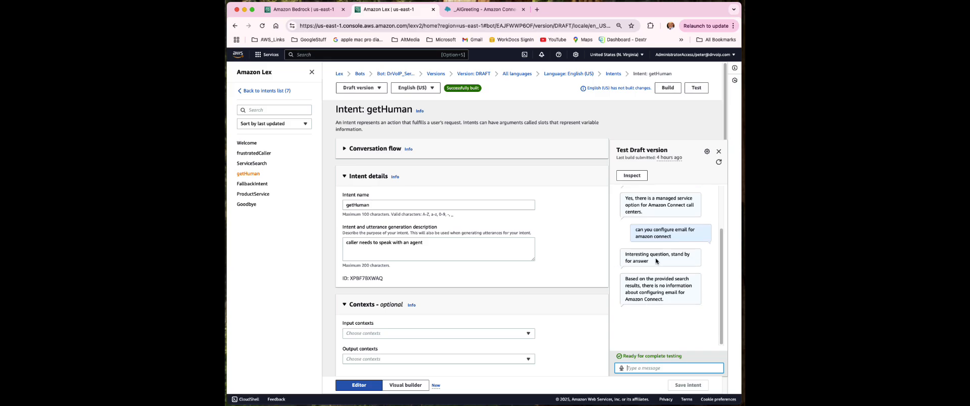
pyautogui.scroll(-3, 417, 267)
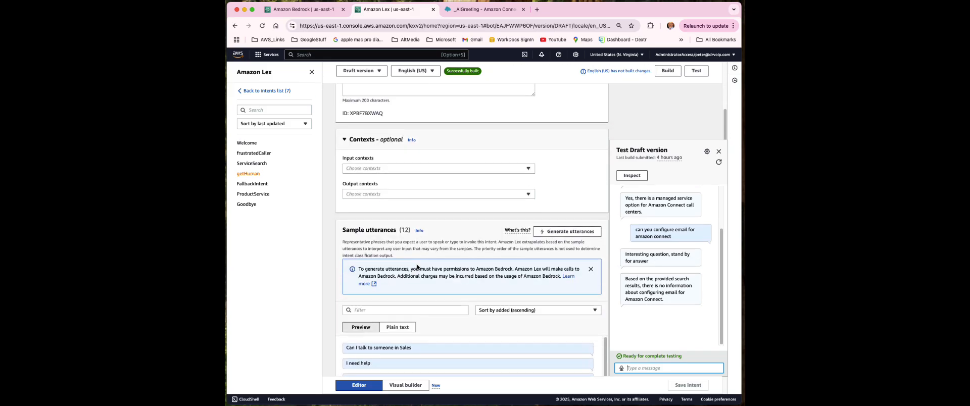
pyautogui.scroll(-10, 417, 267)
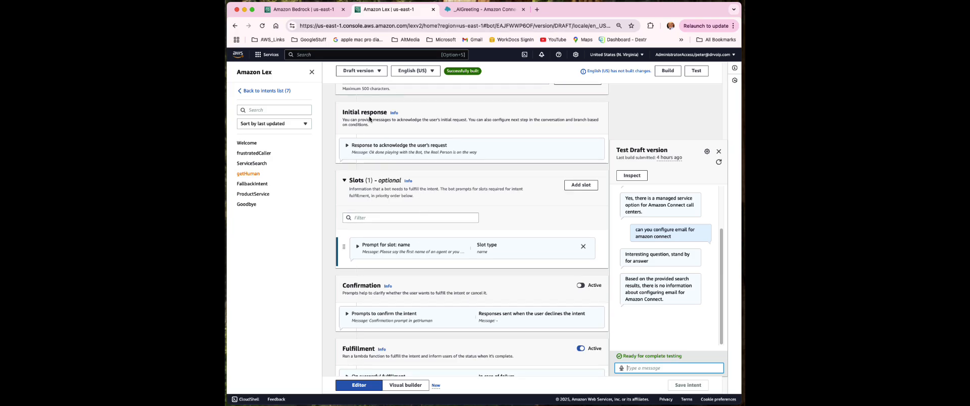
pyautogui.scroll(-1, 465, 263)
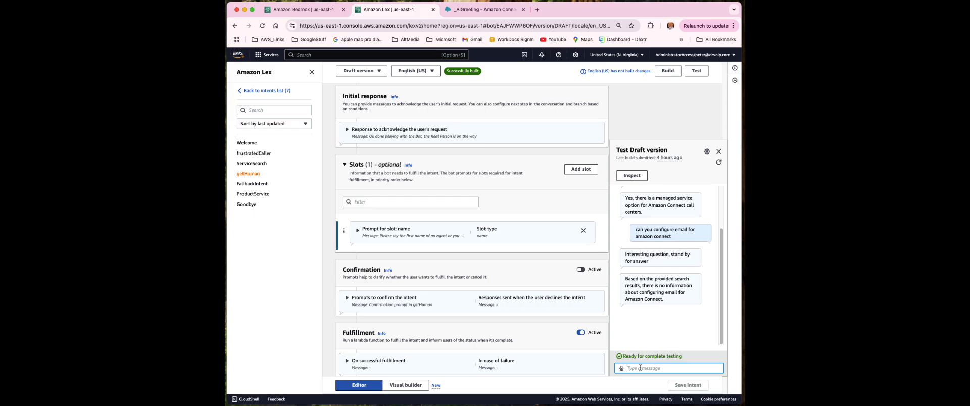
pyautogui.write('do you have a tutorial on email')
pyautogui.press('Return')
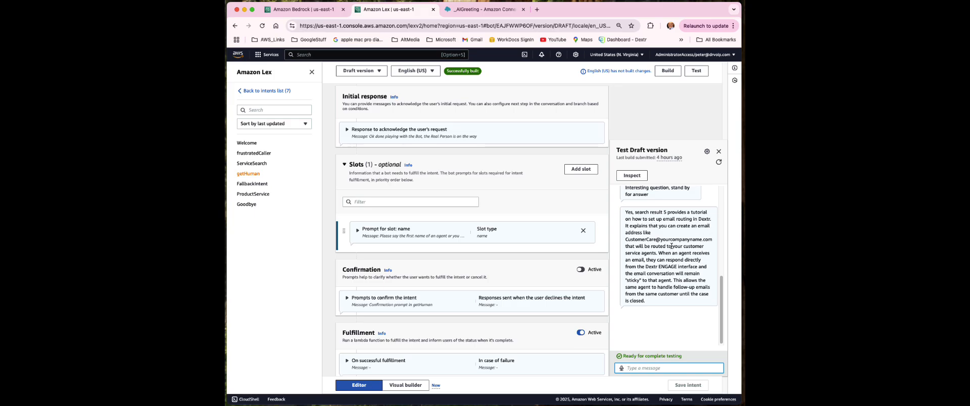
pyautogui.scroll(-1, 654, 265)
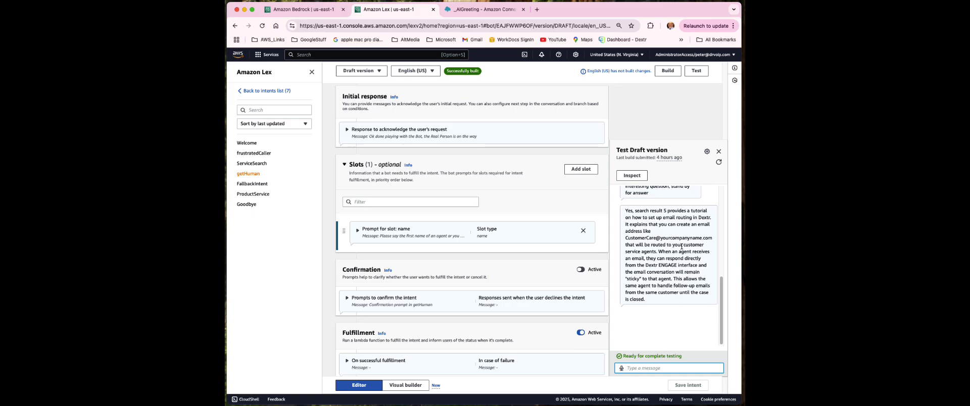
pyautogui.scroll(3, 674, 243)
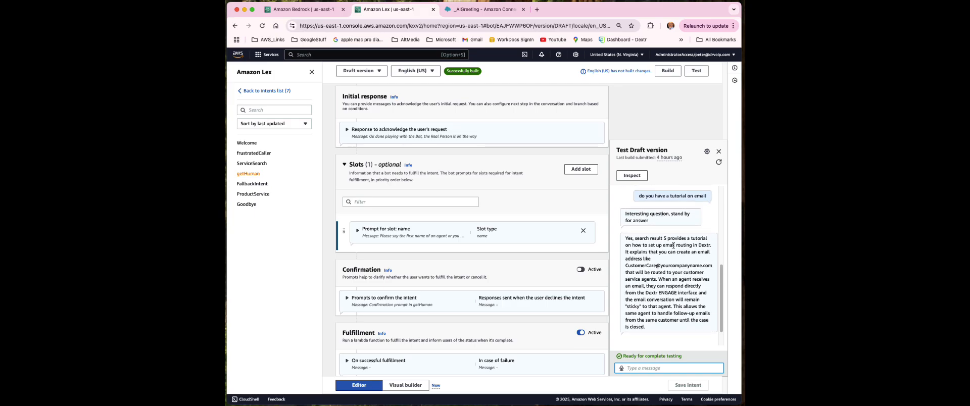
pyautogui.scroll(-2, 652, 313)
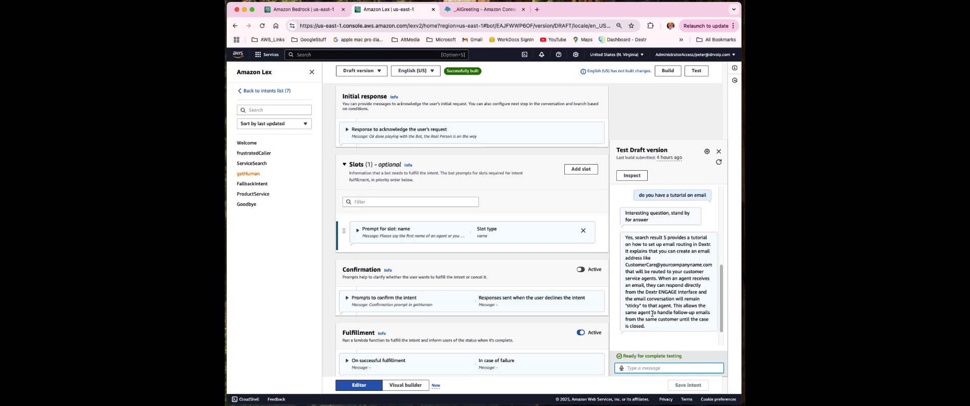
pyautogui.scroll(1, 652, 313)
pyautogui.scroll(3, 652, 316)
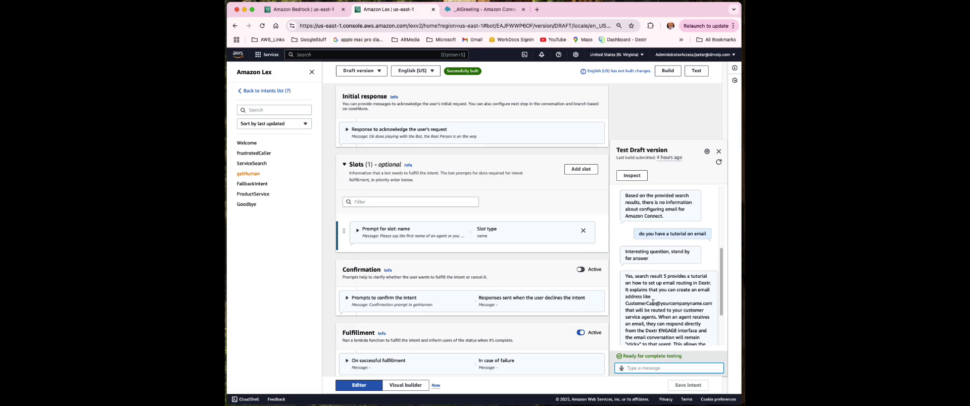
pyautogui.scroll(-1, 652, 303)
pyautogui.scroll(5, 651, 304)
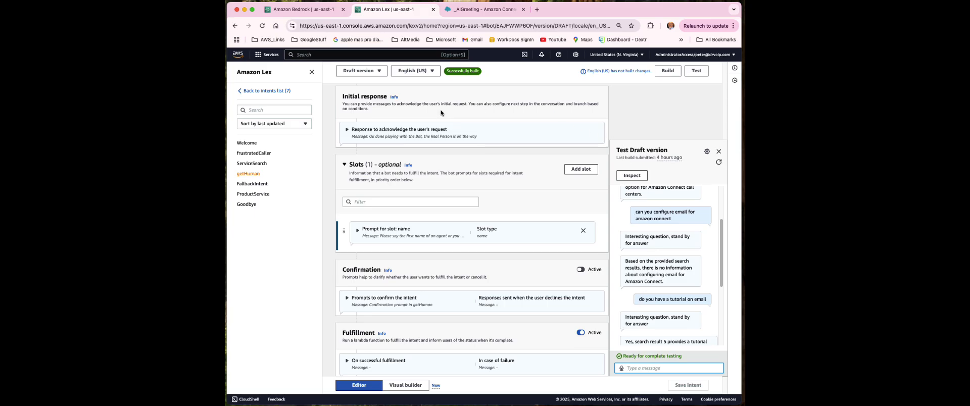
# Open ProductService and scroll to its QnA setup using Claude V2 with the Bedrock knowledge base
pyautogui.click(251, 164)
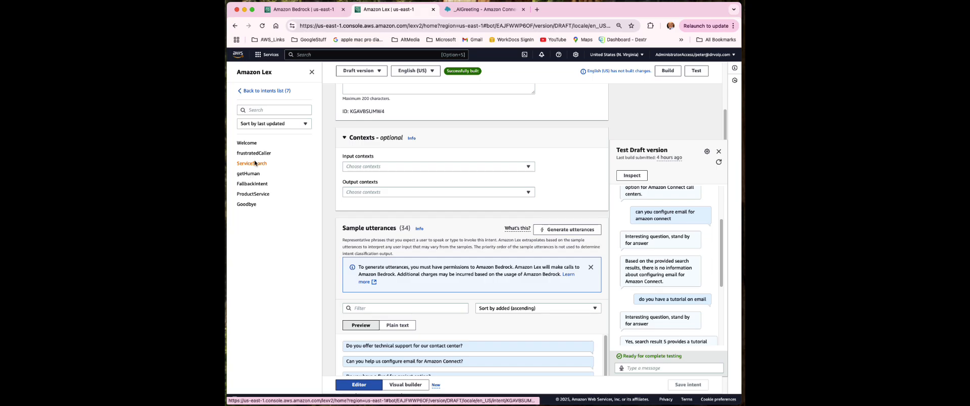
pyautogui.click(253, 196)
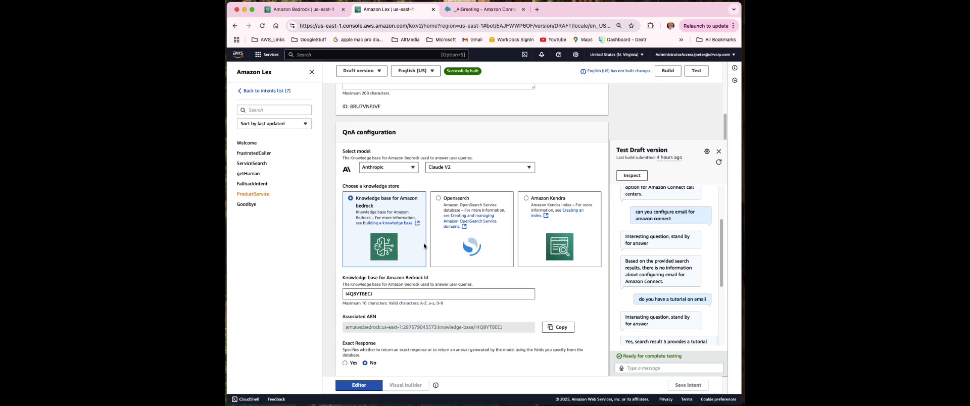
pyautogui.scroll(-1, 683, 301)
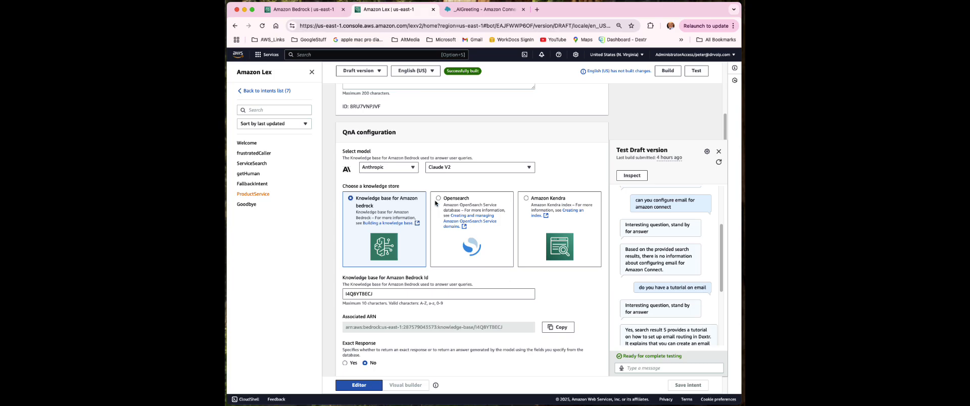
# Open the ServiceSearch intent and scroll down to its sample utterances
pyautogui.click(248, 165)
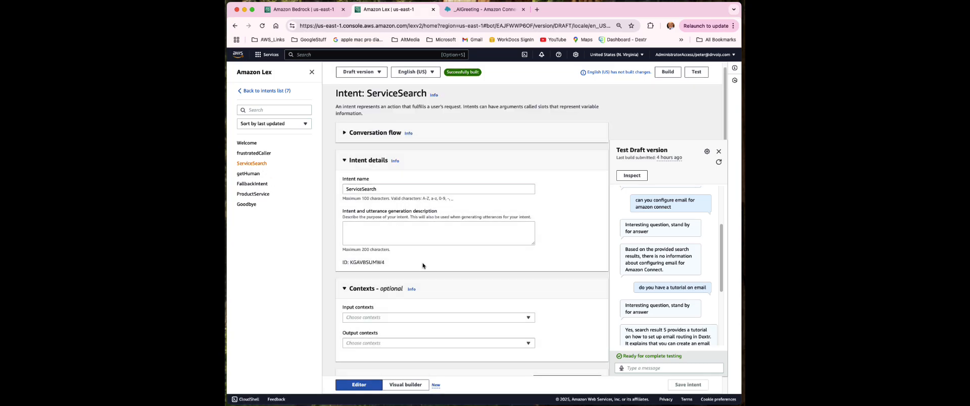
pyautogui.scroll(-10, 422, 263)
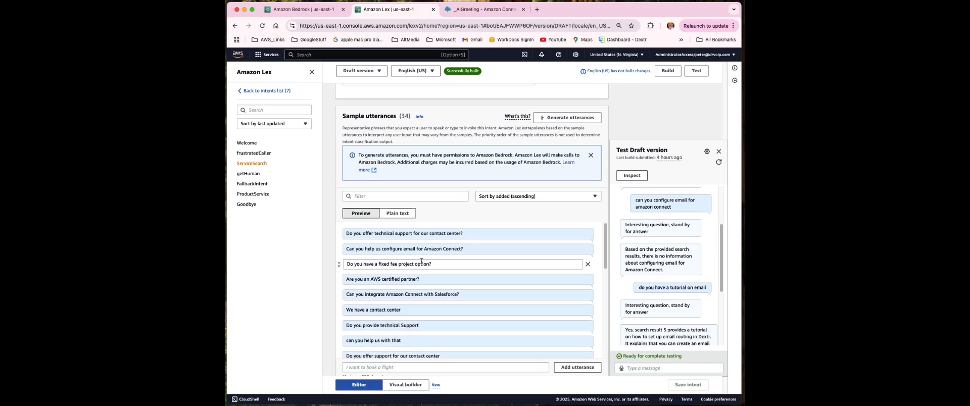
pyautogui.scroll(-3, 422, 261)
pyautogui.scroll(1, 505, 211)
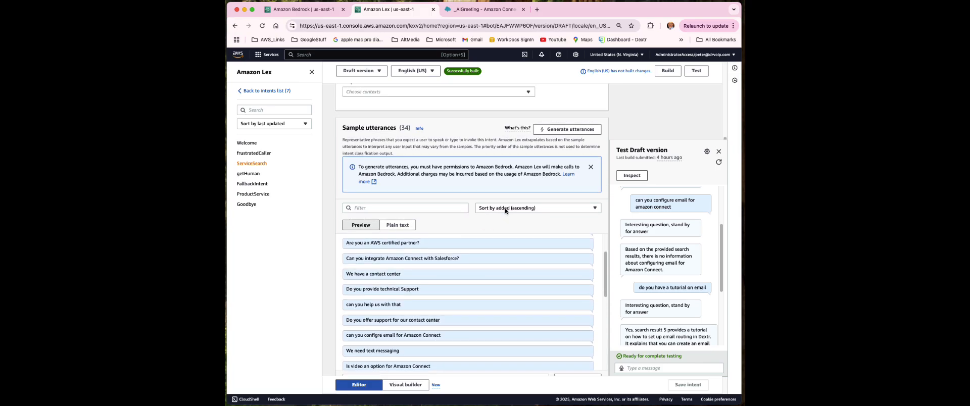
pyautogui.scroll(-2, 505, 211)
# Show the 34 sample utterances as plain text and select the whole list
pyautogui.click(400, 196)
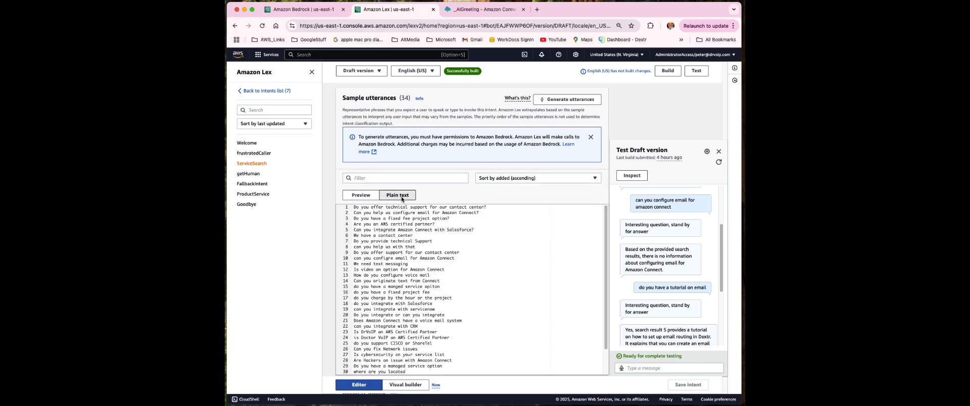
pyautogui.moveTo(497, 368); pyautogui.dragTo(357, 159)
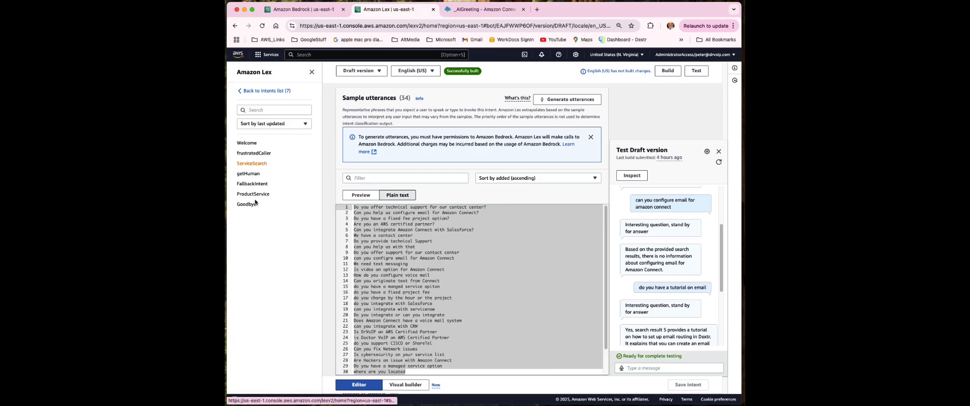
pyautogui.scroll(-2, 496, 300)
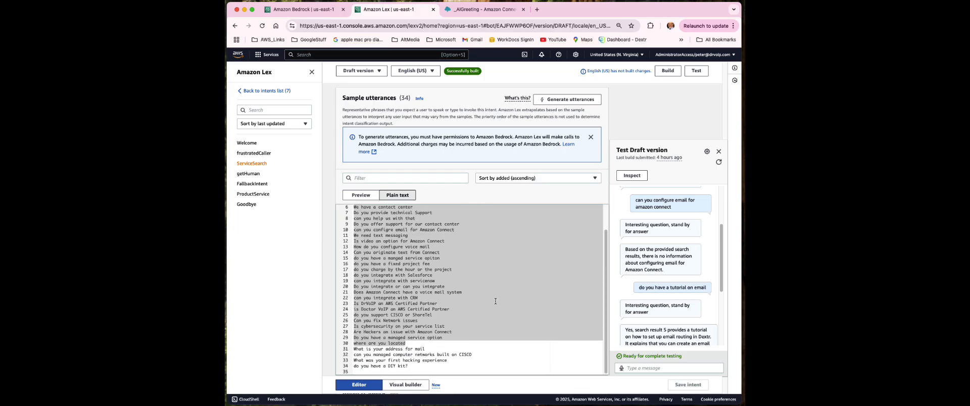
pyautogui.moveTo(441, 372); pyautogui.dragTo(360, 190)
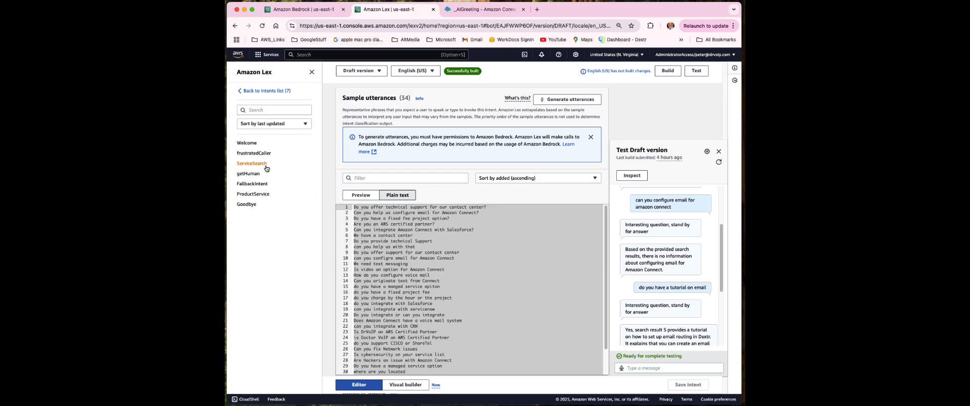
pyautogui.scroll(10, 510, 298)
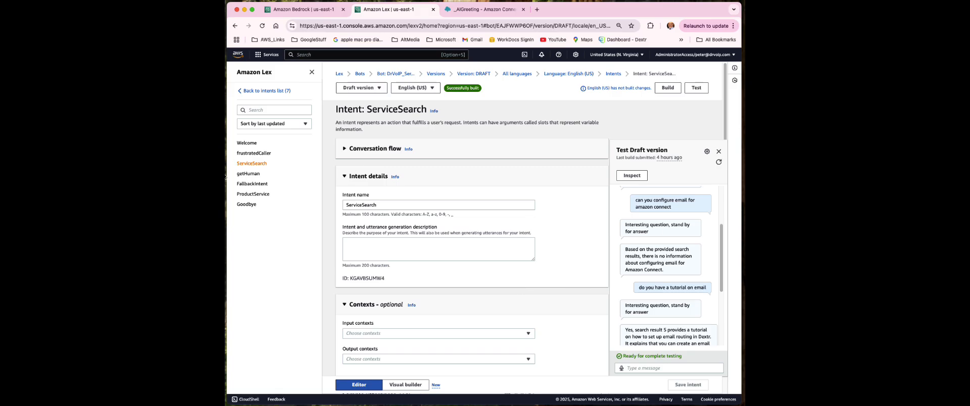
# Glance at ProductService, return to the 7-intent list and show the Add intent choices
pyautogui.click(252, 195)
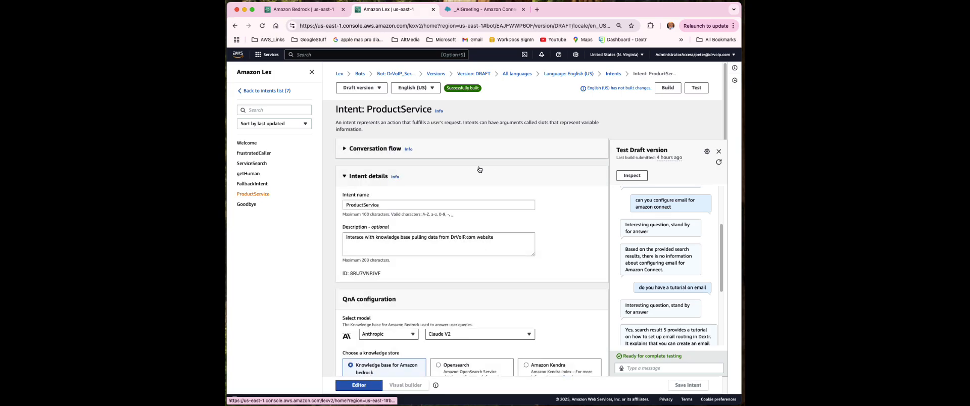
pyautogui.scroll(-3, 480, 174)
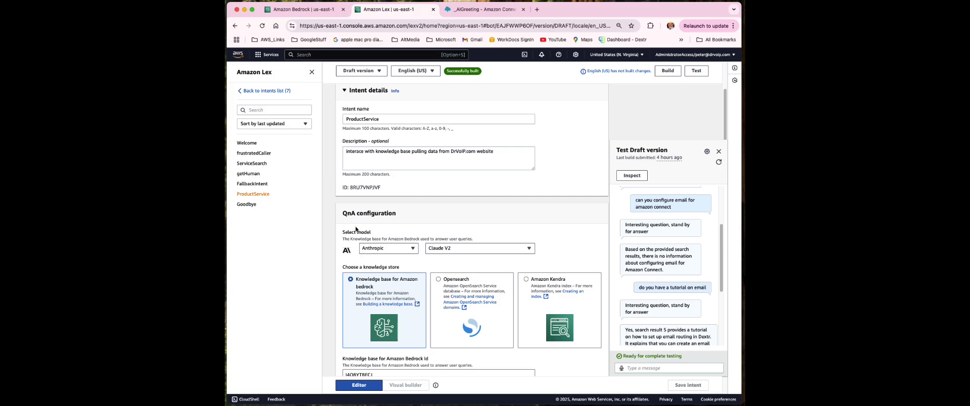
pyautogui.scroll(1, 381, 309)
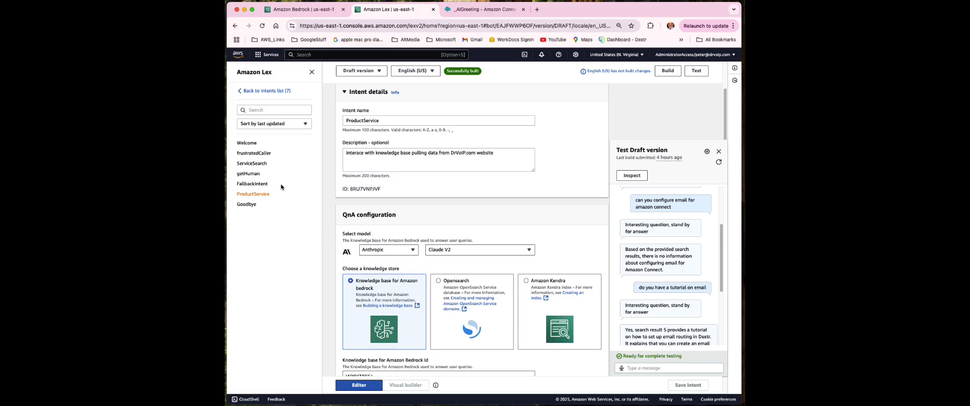
pyautogui.click(261, 91)
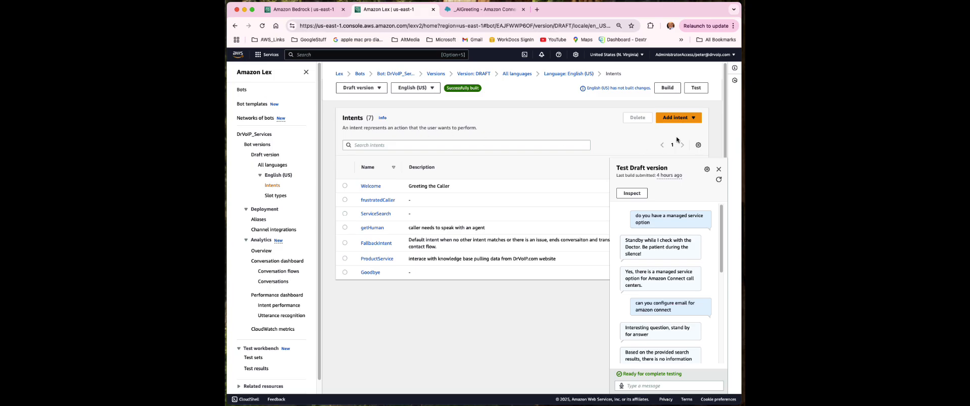
pyautogui.click(675, 120)
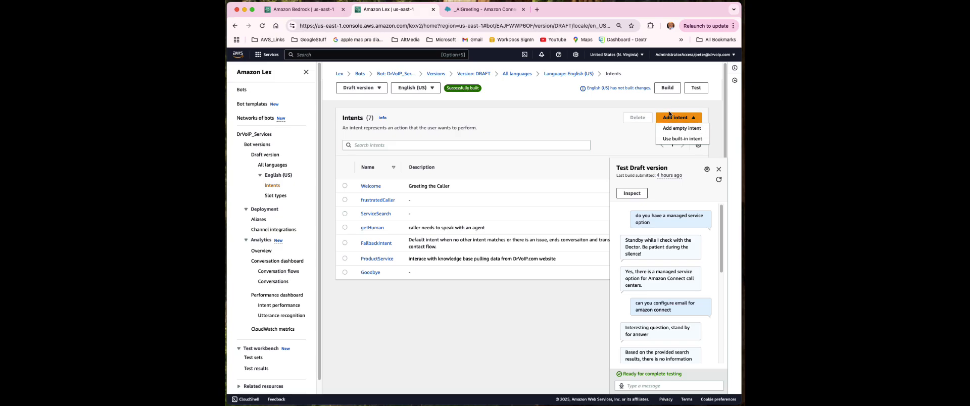
pyautogui.click(688, 140)
pyautogui.click(424, 160)
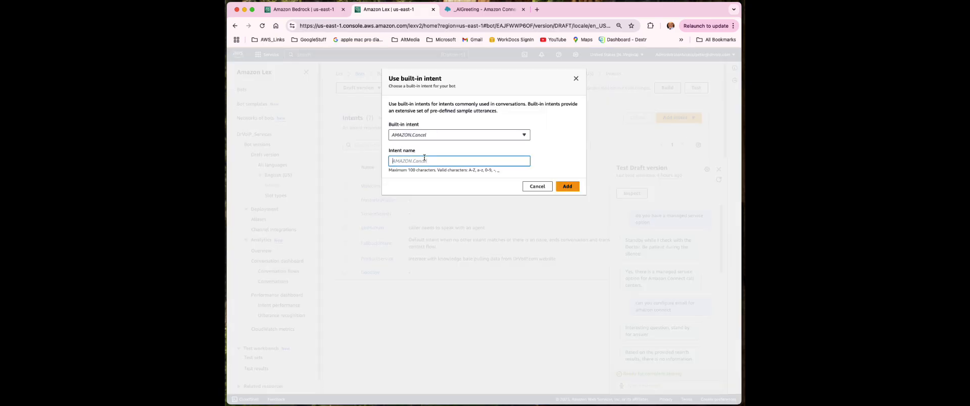
pyautogui.click(504, 136)
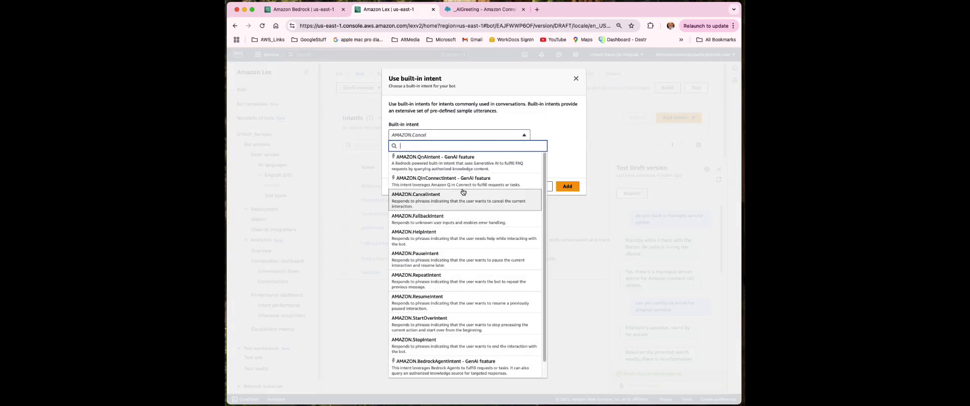
pyautogui.scroll(-1, 469, 356)
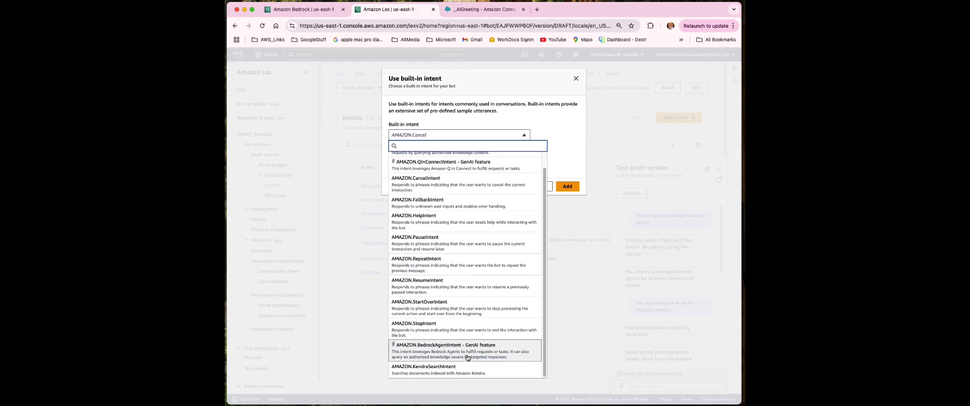
pyautogui.scroll(1, 468, 355)
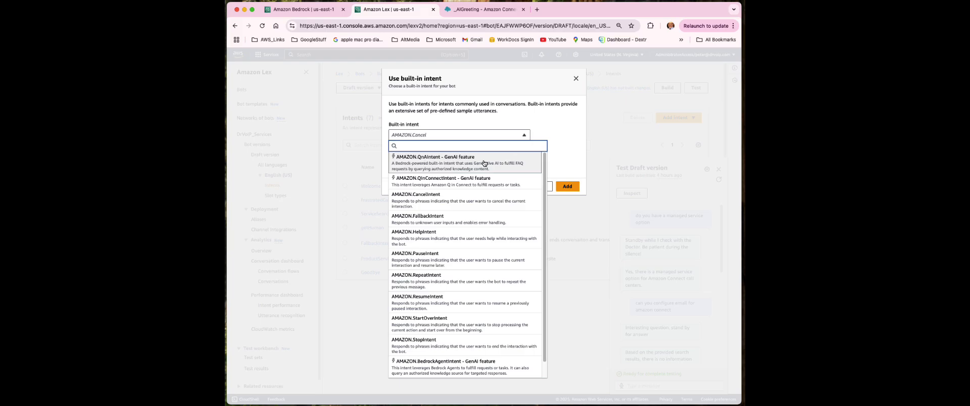
pyautogui.click(624, 231)
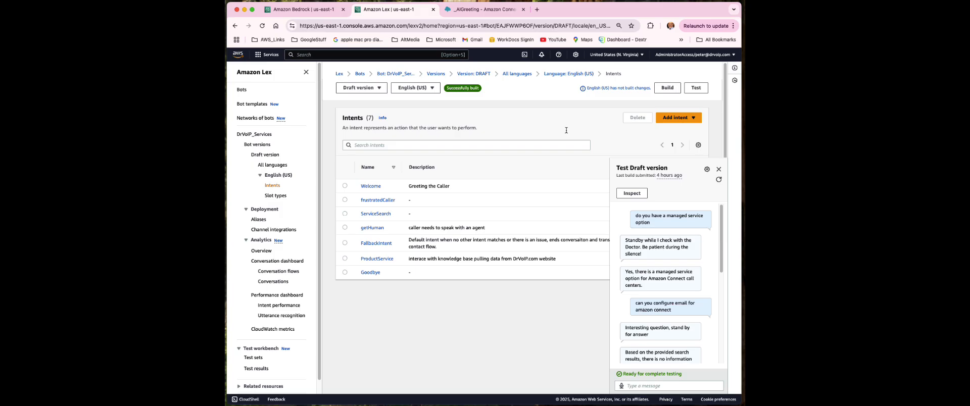
# Read through the bot's test chat answers, close the test panel and return to the _AIGreeting flow
pyautogui.scroll(-2, 677, 283)
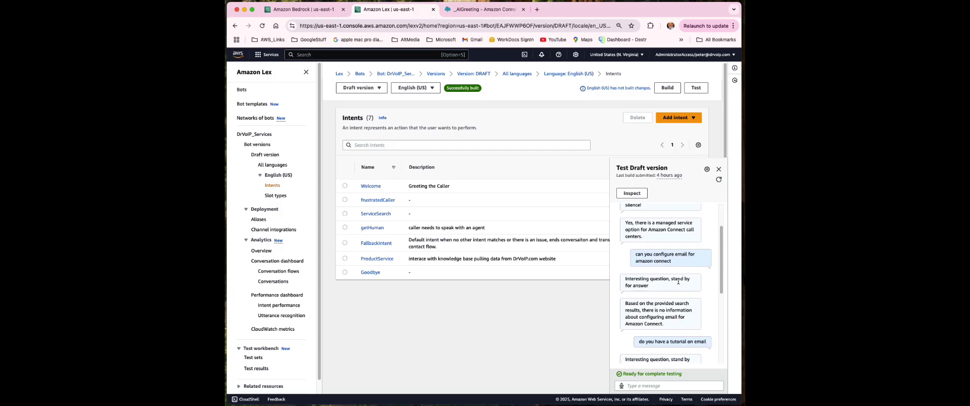
pyautogui.scroll(1, 676, 285)
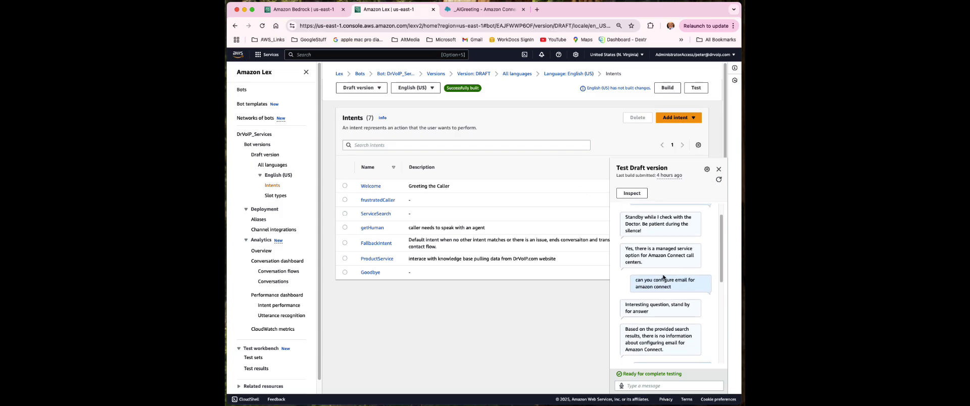
pyautogui.scroll(-2, 666, 276)
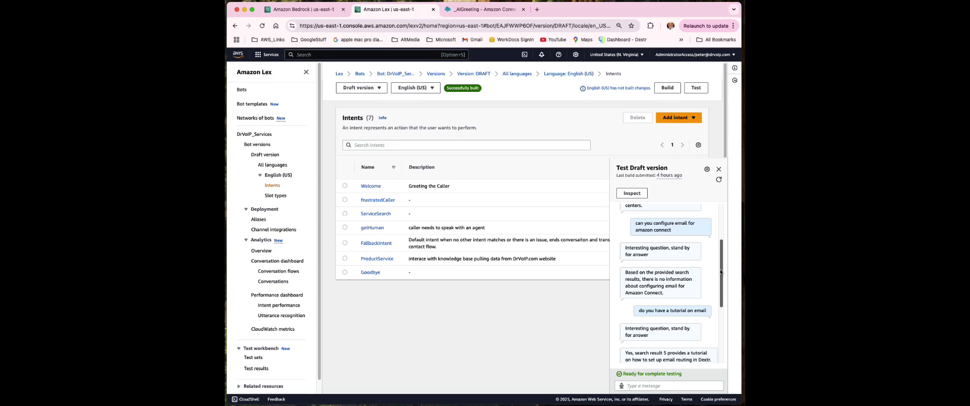
pyautogui.moveTo(721, 273); pyautogui.dragTo(730, 329)
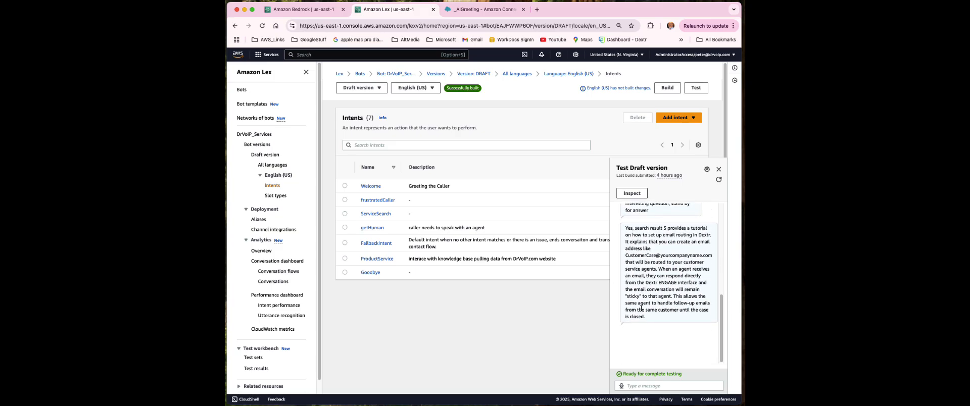
pyautogui.scroll(2, 648, 320)
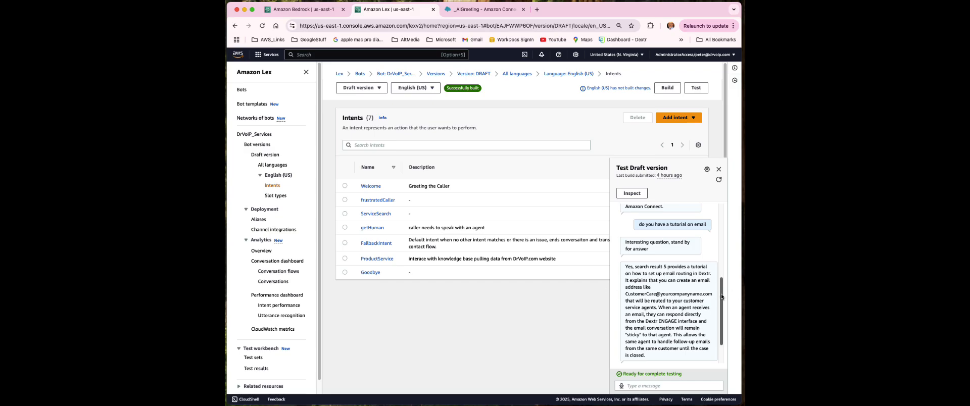
pyautogui.moveTo(722, 297); pyautogui.dragTo(726, 305)
pyautogui.scroll(5, 726, 306)
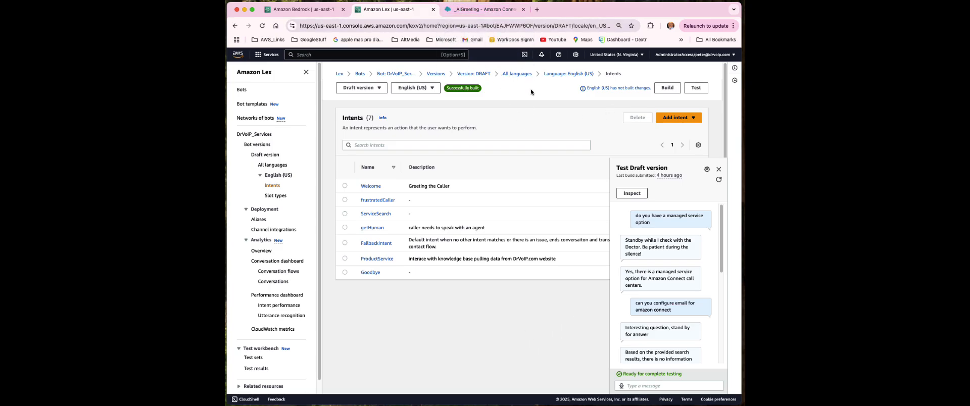
pyautogui.click(720, 171)
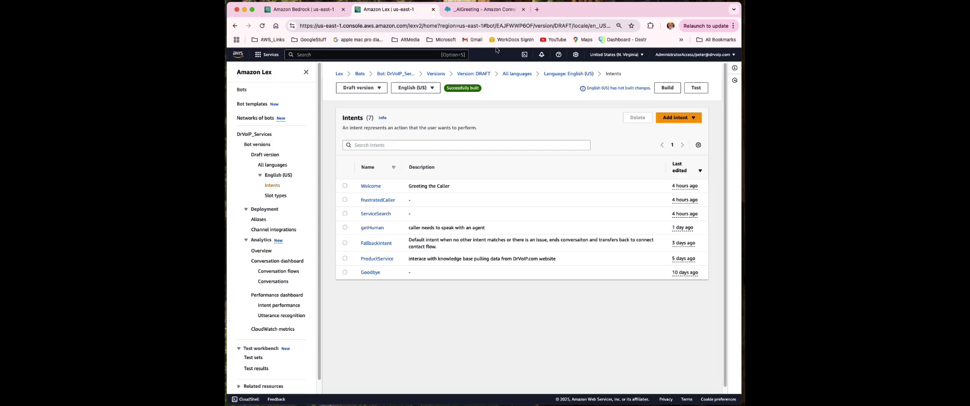
pyautogui.click(468, 10)
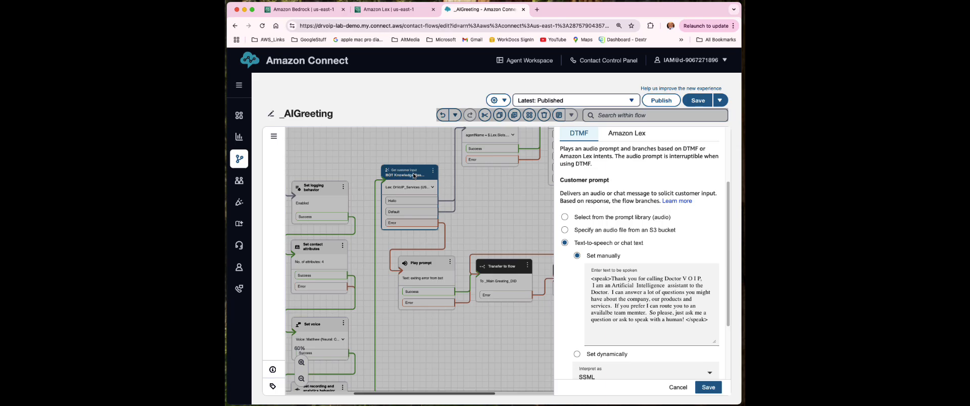
# Cancel the Get customer input panel and pan the flow at 80% to show the Set contact attributes block
pyautogui.click(672, 388)
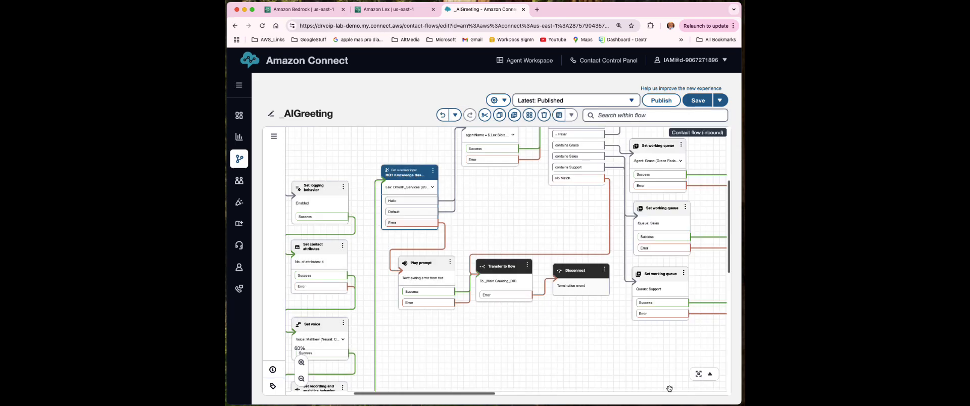
pyautogui.moveTo(503, 216); pyautogui.dragTo(513, 271)
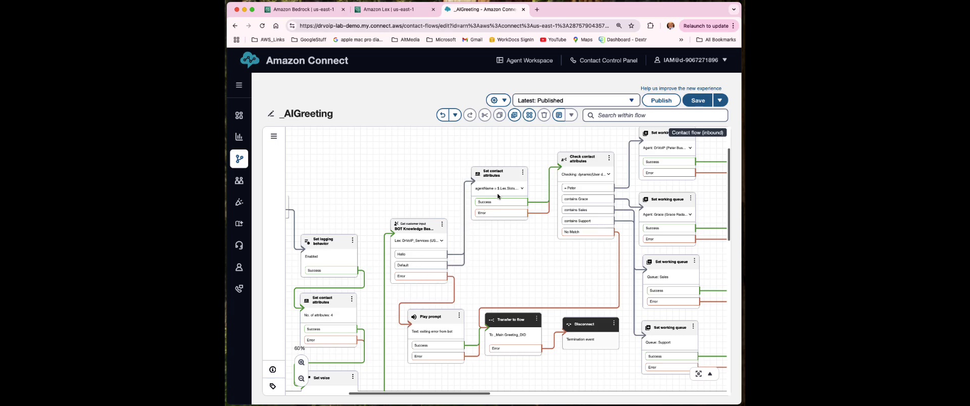
pyautogui.moveTo(505, 256); pyautogui.dragTo(461, 279)
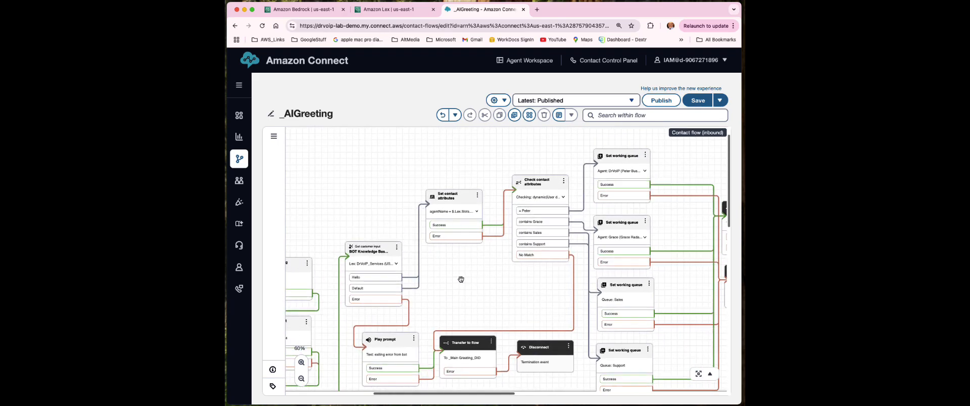
pyautogui.click(301, 363)
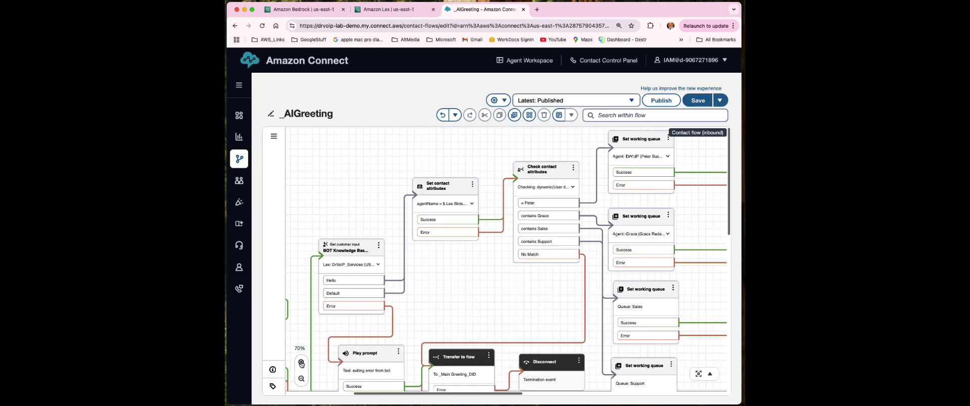
pyautogui.click(301, 363)
pyautogui.moveTo(476, 301); pyautogui.dragTo(546, 286)
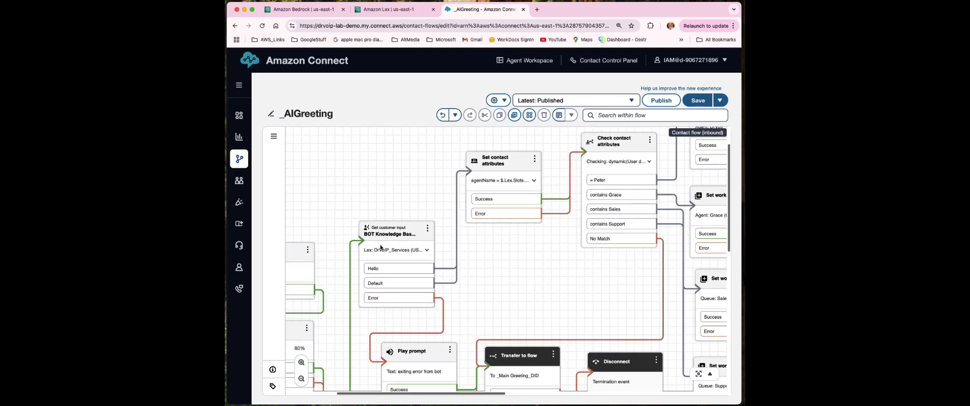
pyautogui.moveTo(389, 284)
pyautogui.click(501, 162)
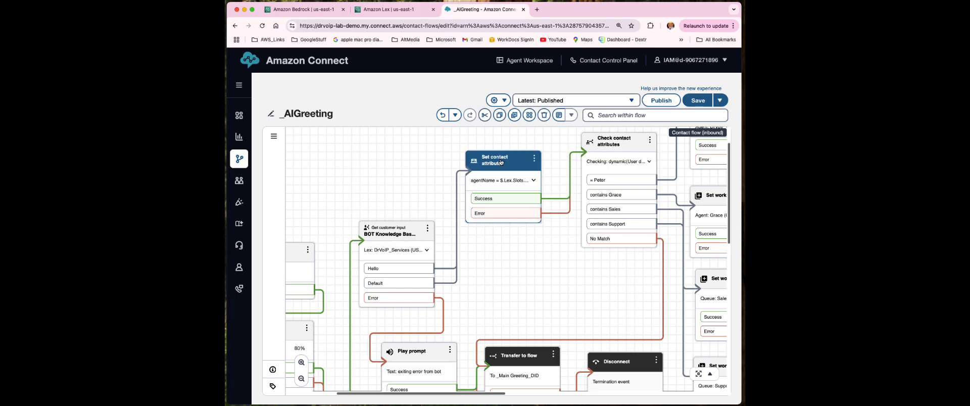
pyautogui.scroll(-2, 630, 303)
pyautogui.scroll(-4, 630, 303)
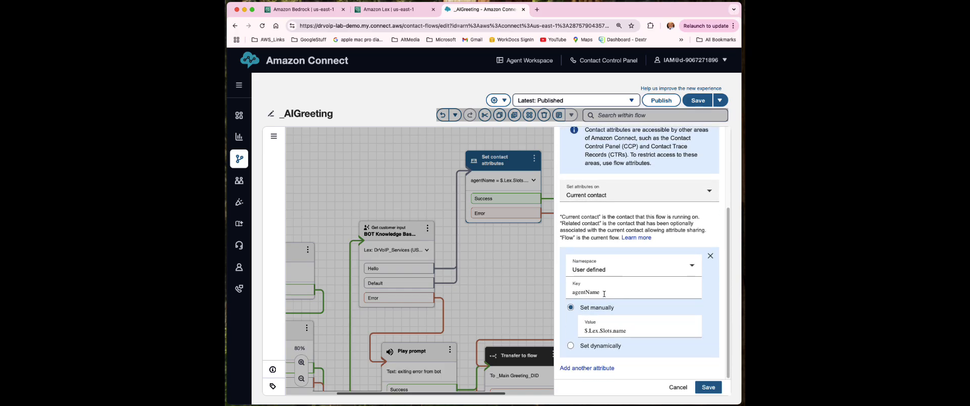
pyautogui.moveTo(605, 295); pyautogui.dragTo(553, 295)
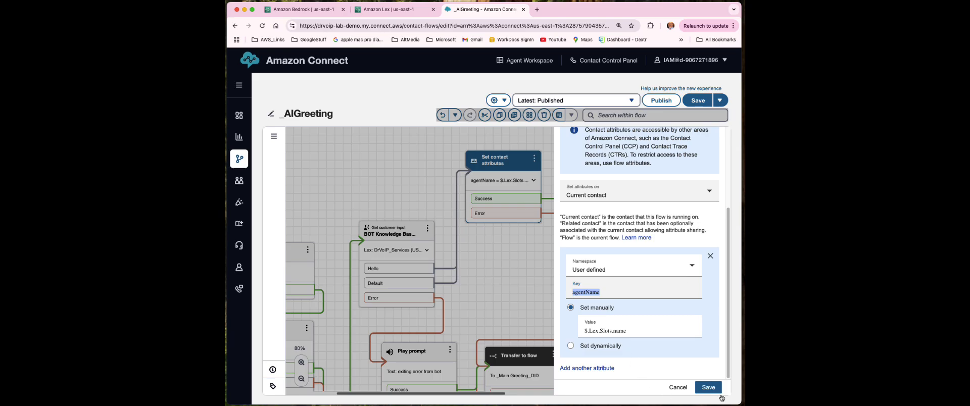
pyautogui.click(679, 387)
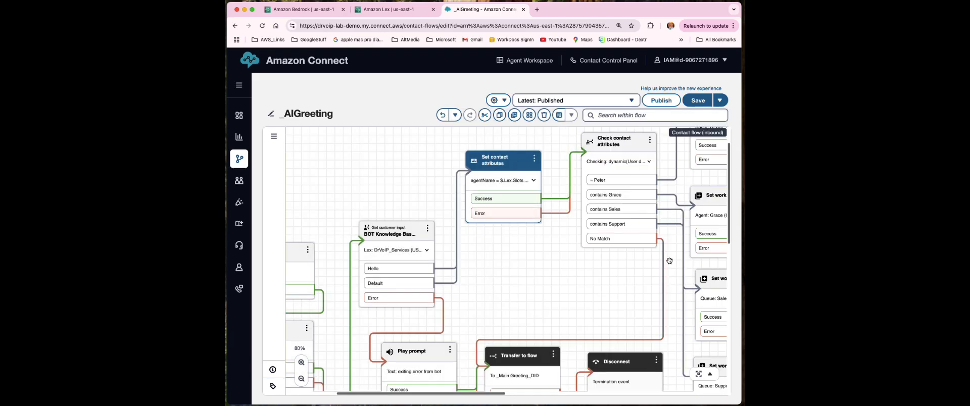
# Pan across the Check contact attributes, Set working queue, Transfer to flow and Disconnect blocks
pyautogui.moveTo(593, 296); pyautogui.dragTo(466, 321)
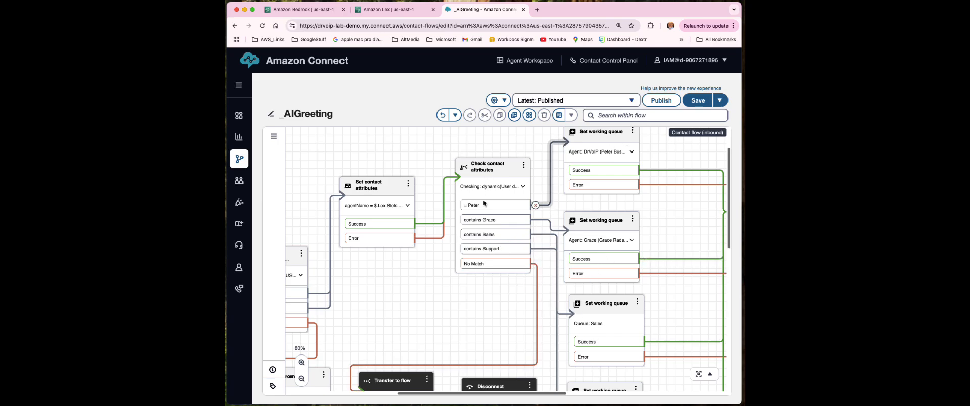
pyautogui.scroll(-5, 449, 310)
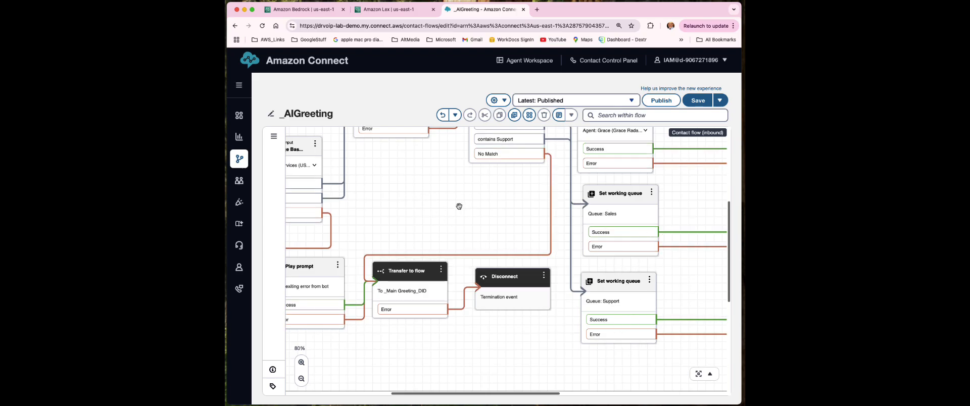
pyautogui.scroll(6, 459, 206)
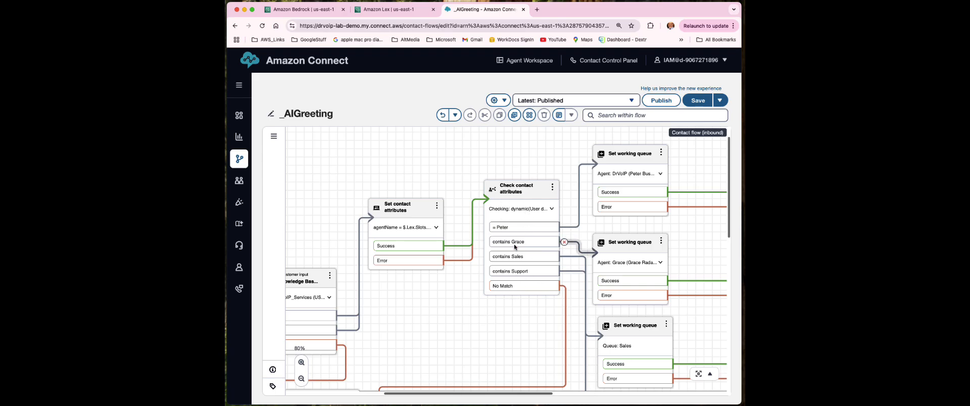
pyautogui.moveTo(468, 330); pyautogui.dragTo(451, 321)
pyautogui.hscroll(3, 454, 327)
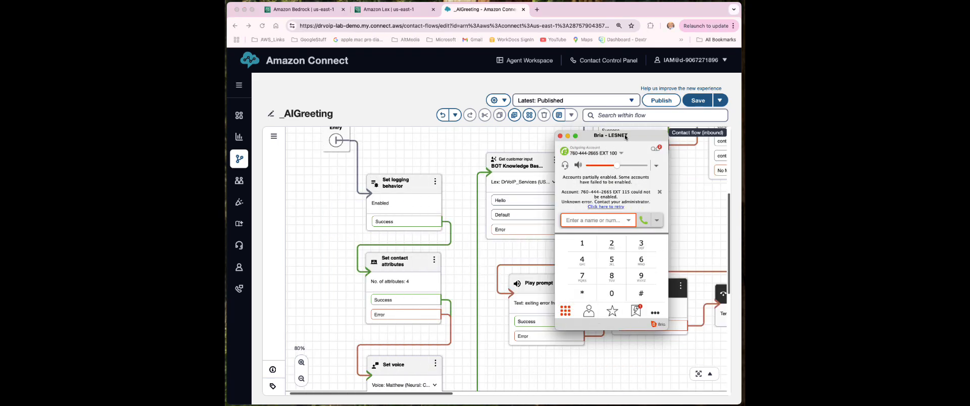
# In Bria, call the contact centre number picked from the recent numbers list
pyautogui.moveTo(625, 138); pyautogui.dragTo(628, 146)
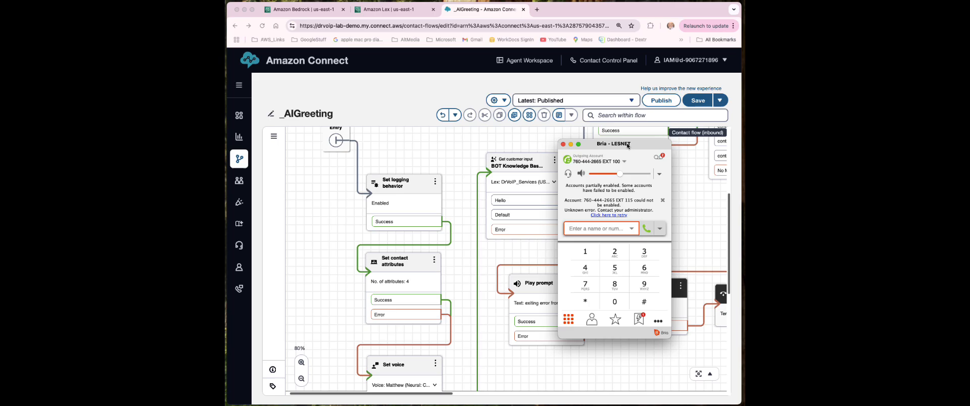
pyautogui.click(630, 230)
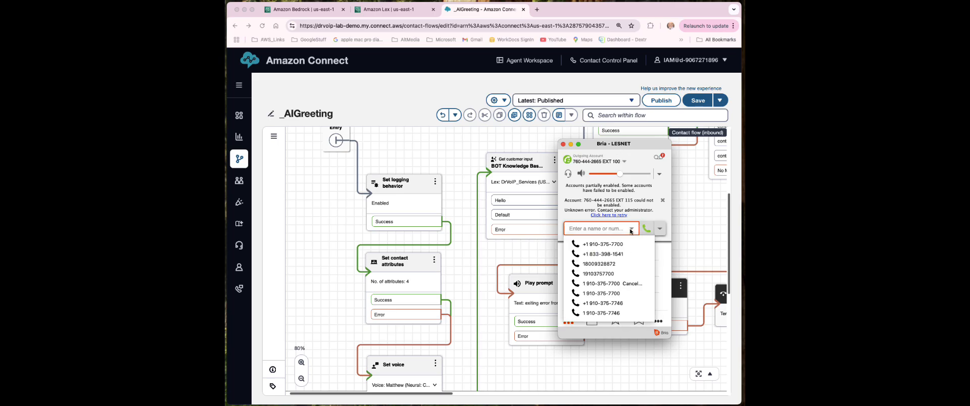
pyautogui.click(621, 246)
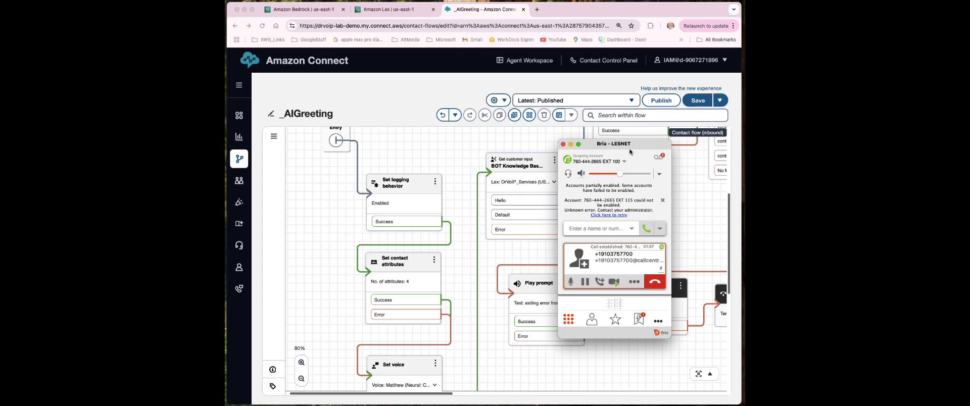
# Bring the Contact Control Panel on screen and accept the incoming test call
pyautogui.moveTo(870, 202); pyautogui.dragTo(418, 131)
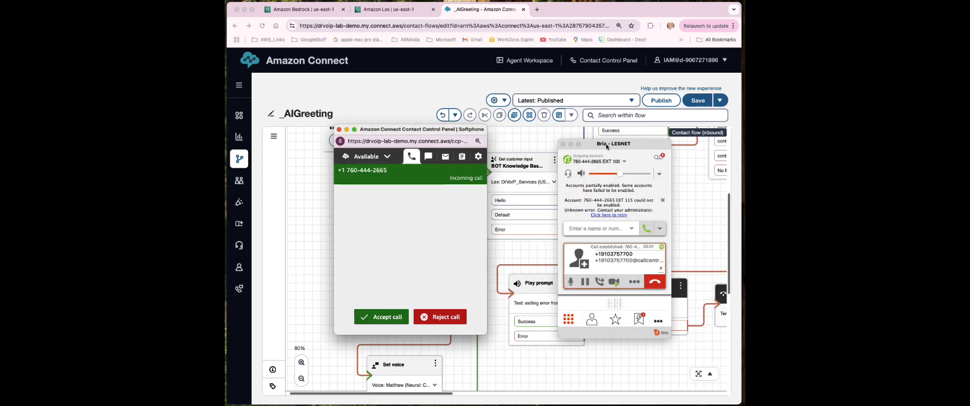
pyautogui.moveTo(604, 146); pyautogui.dragTo(859, 177)
pyautogui.click(419, 142)
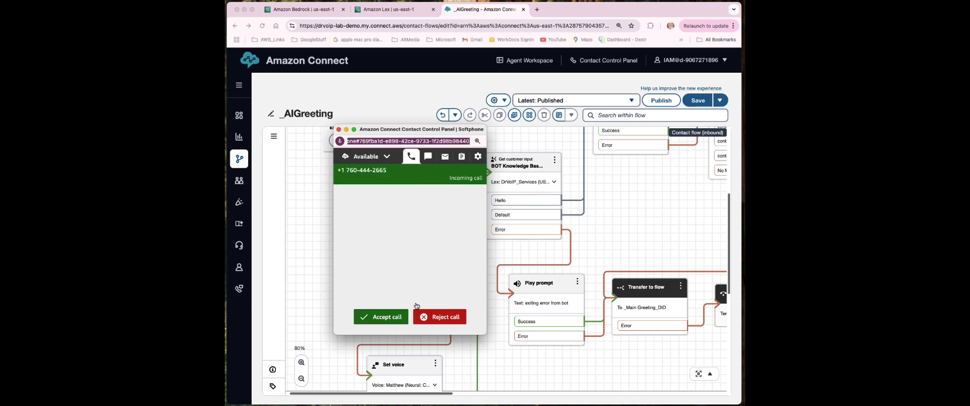
pyautogui.click(398, 317)
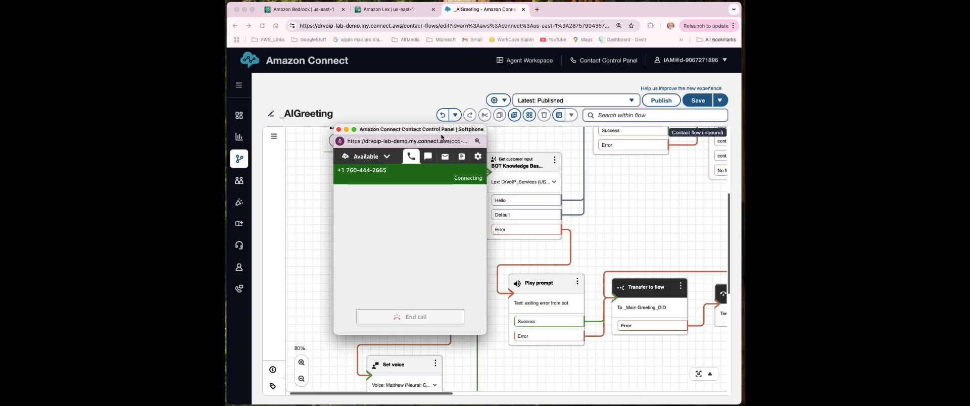
# End the call and place the Contact Control Panel and Bria windows side by side
pyautogui.moveTo(432, 133); pyautogui.dragTo(492, 140)
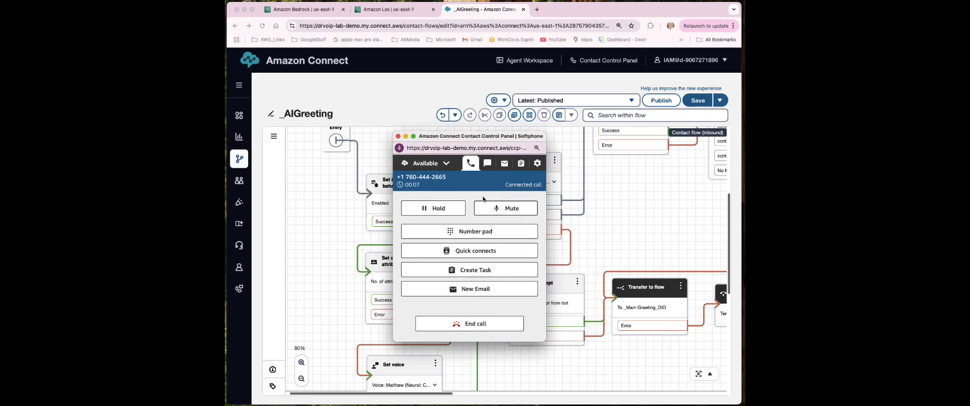
pyautogui.click(482, 325)
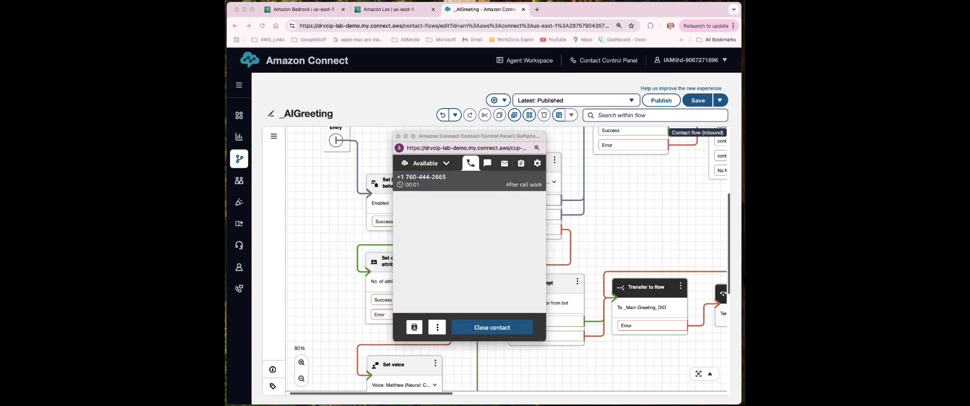
pyautogui.moveTo(490, 140); pyautogui.dragTo(404, 137)
pyautogui.moveTo(628, 142); pyautogui.dragTo(550, 150)
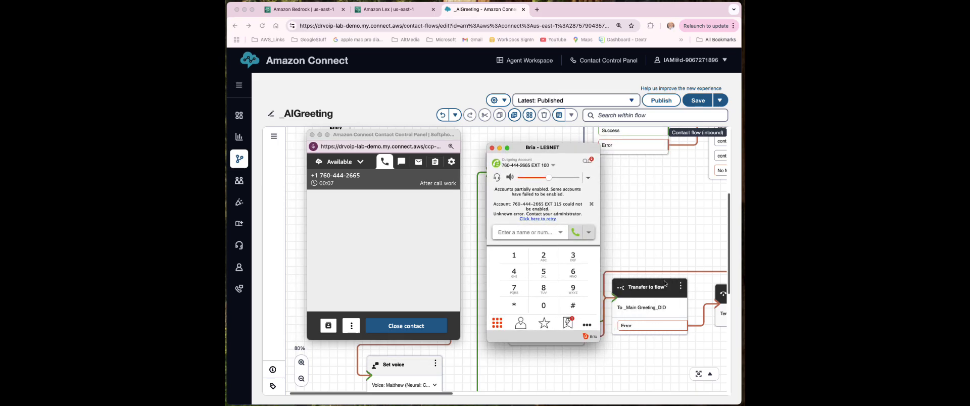